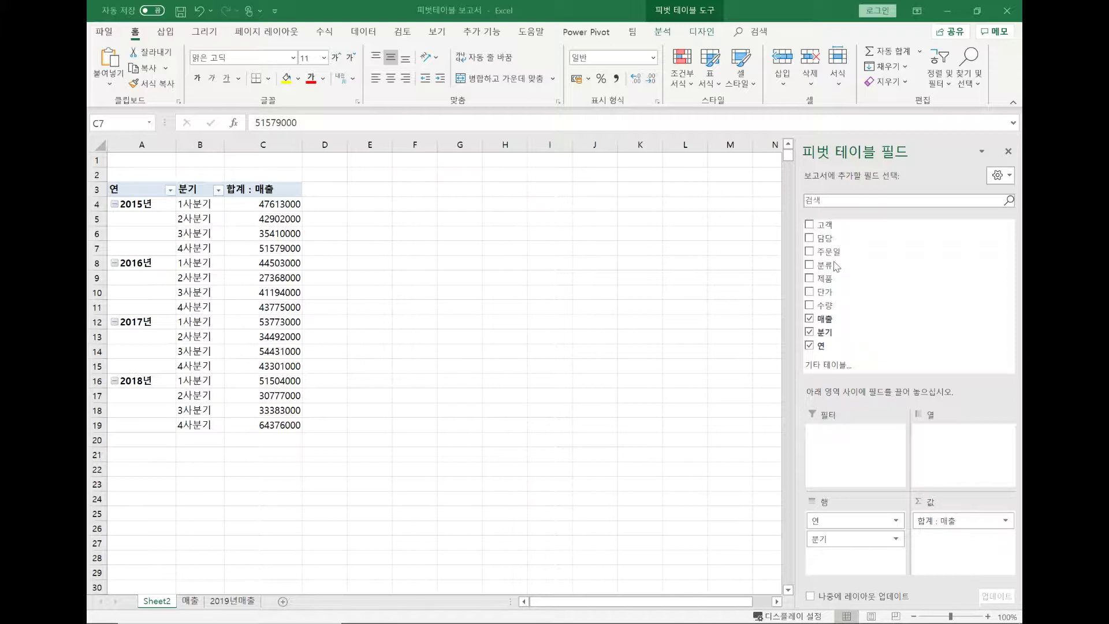
# Add the 담당 and 분류 fields to the pivot table's columns area, with 담당 above 분류
pyautogui.moveTo(830, 239); pyautogui.dragTo(938, 434)
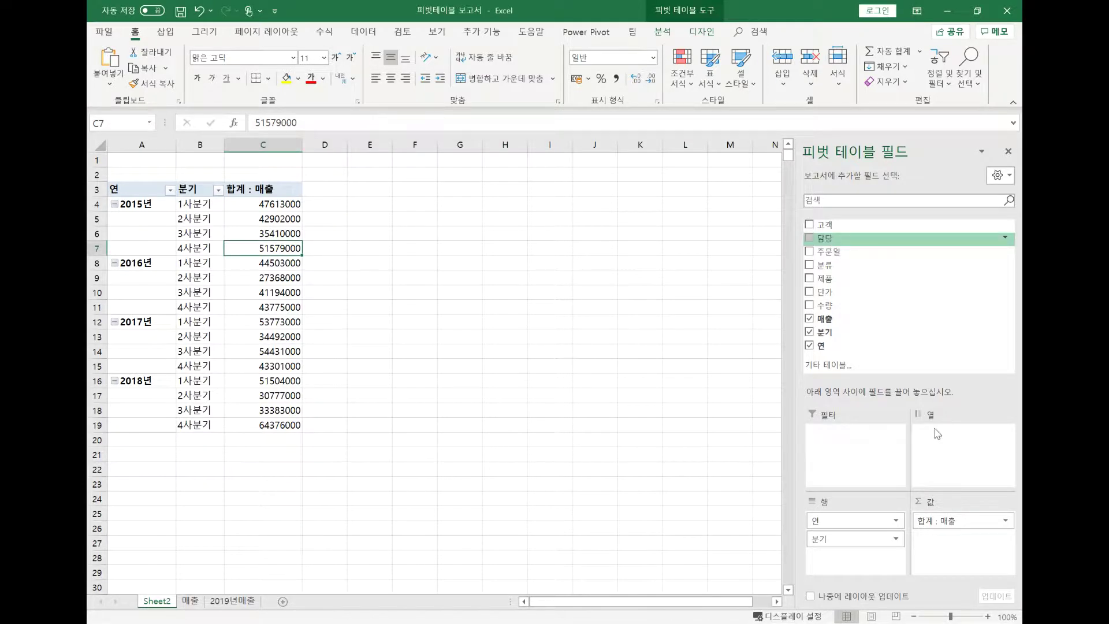
pyautogui.moveTo(829, 238); pyautogui.dragTo(949, 456)
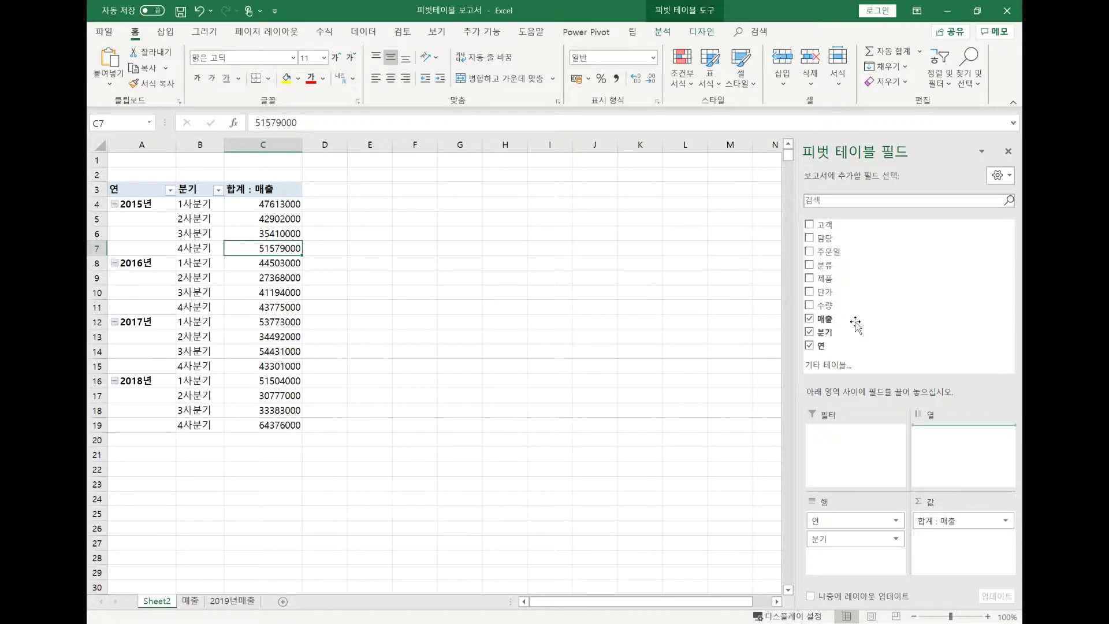
pyautogui.moveTo(825, 265); pyautogui.dragTo(934, 450)
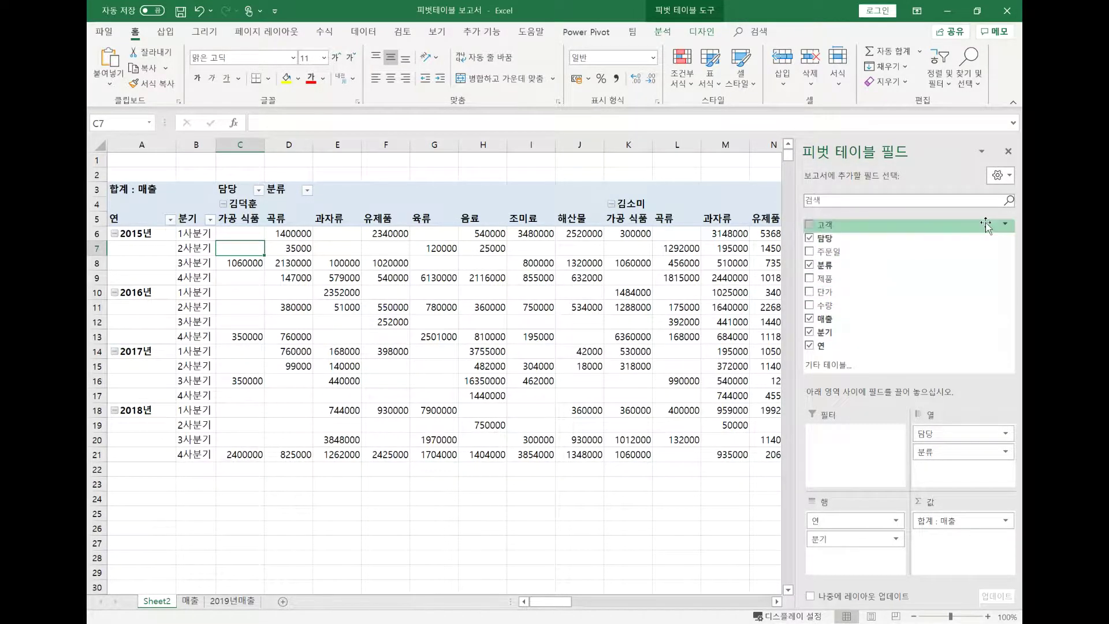
# Examine how the 분류 categories repeat under each 담당 heading across the pivot table's columns
pyautogui.click(671, 486)
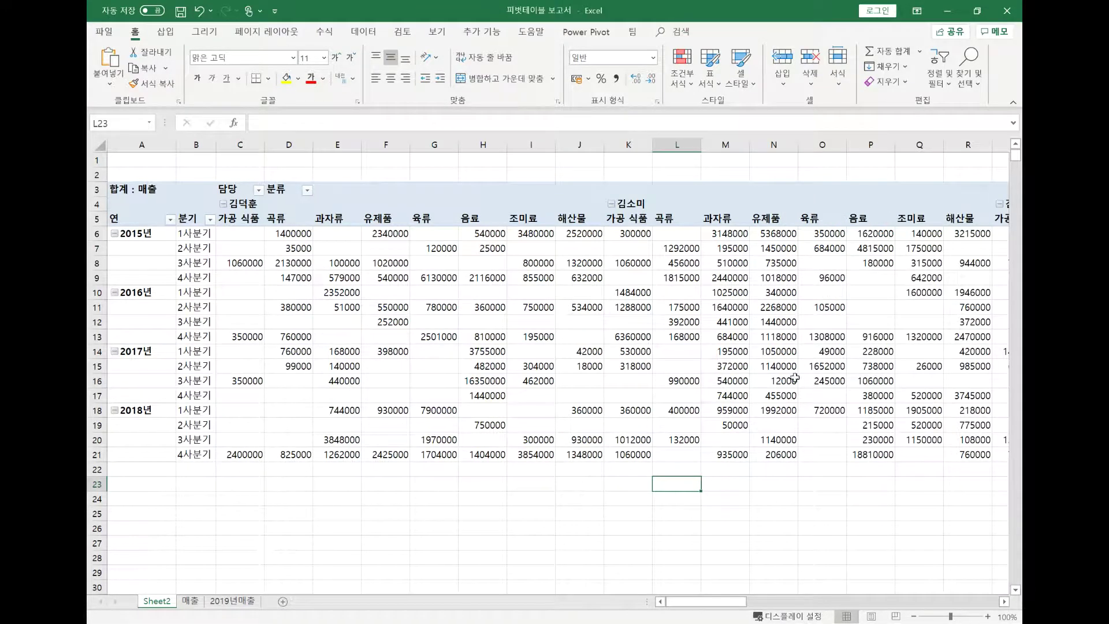
pyautogui.moveTo(706, 601)
pyautogui.mouseDown()
pyautogui.moveTo(745, 602)
pyautogui.moveTo(710, 601)
pyautogui.mouseUp()
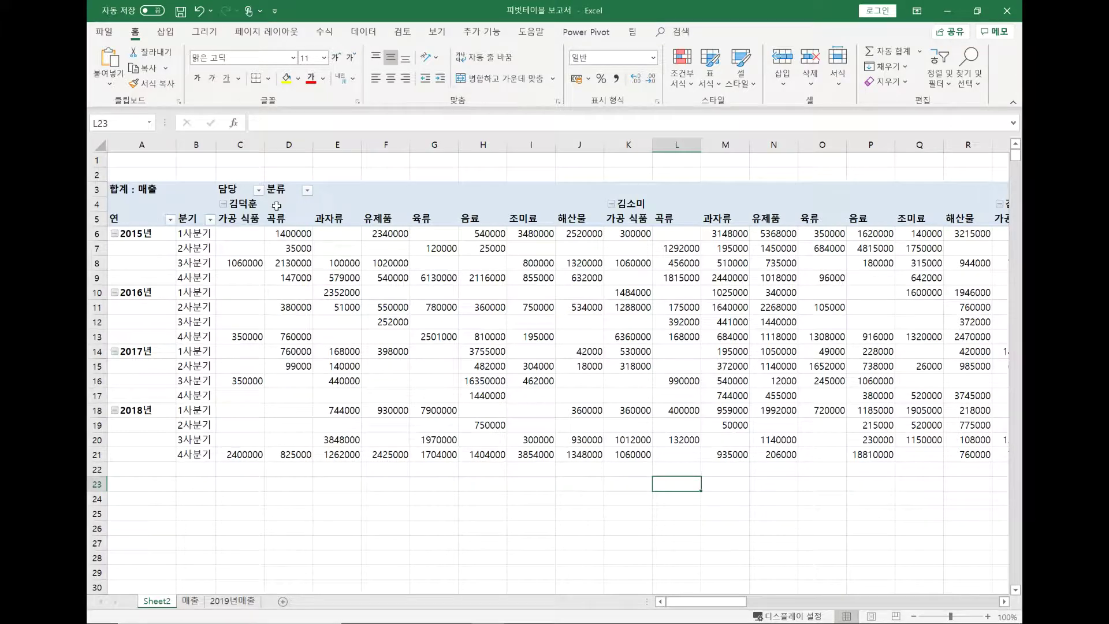
pyautogui.click(276, 205)
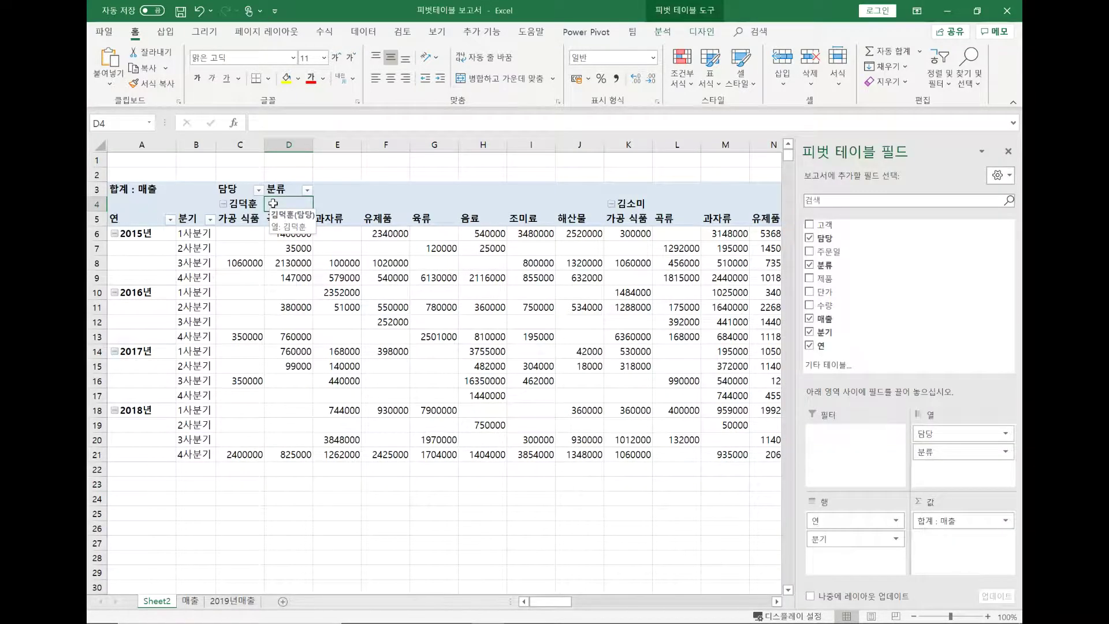
pyautogui.moveTo(239, 204); pyautogui.dragTo(439, 203)
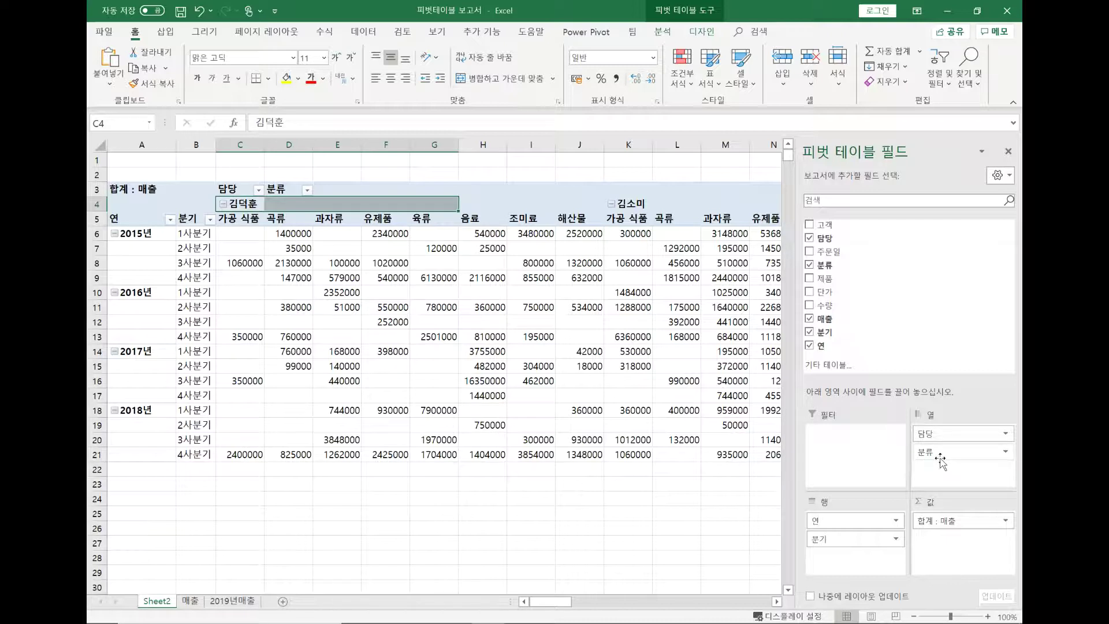
pyautogui.click(402, 340)
pyautogui.moveTo(599, 330)
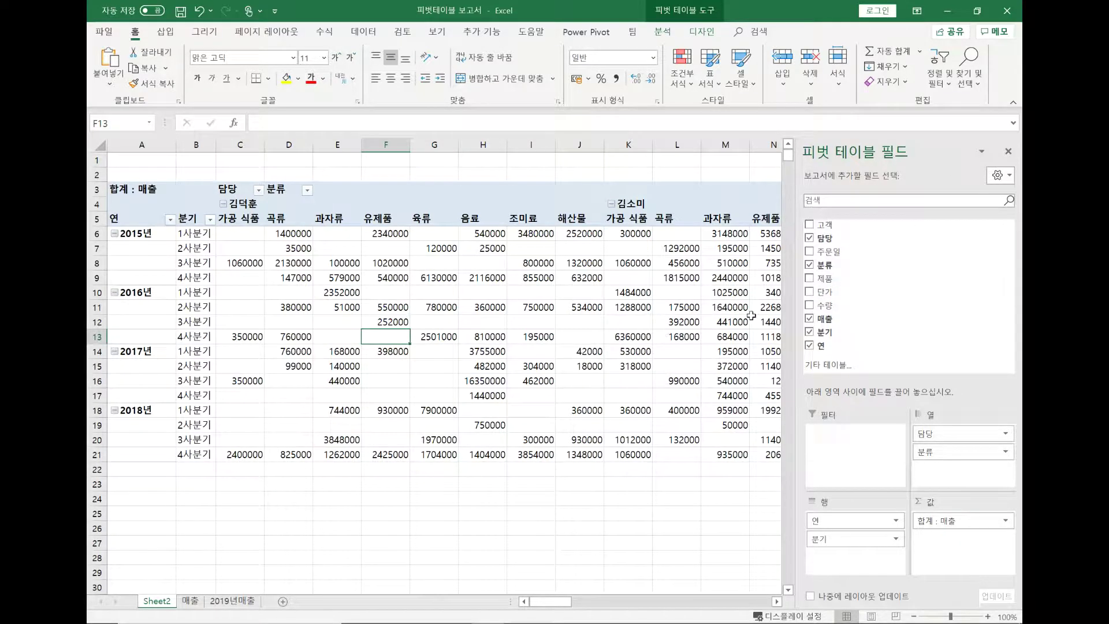
# Remove 담당 from the pivot columns and replace the 연 and 분기 row fields with 주문일
pyautogui.moveTo(751, 315)
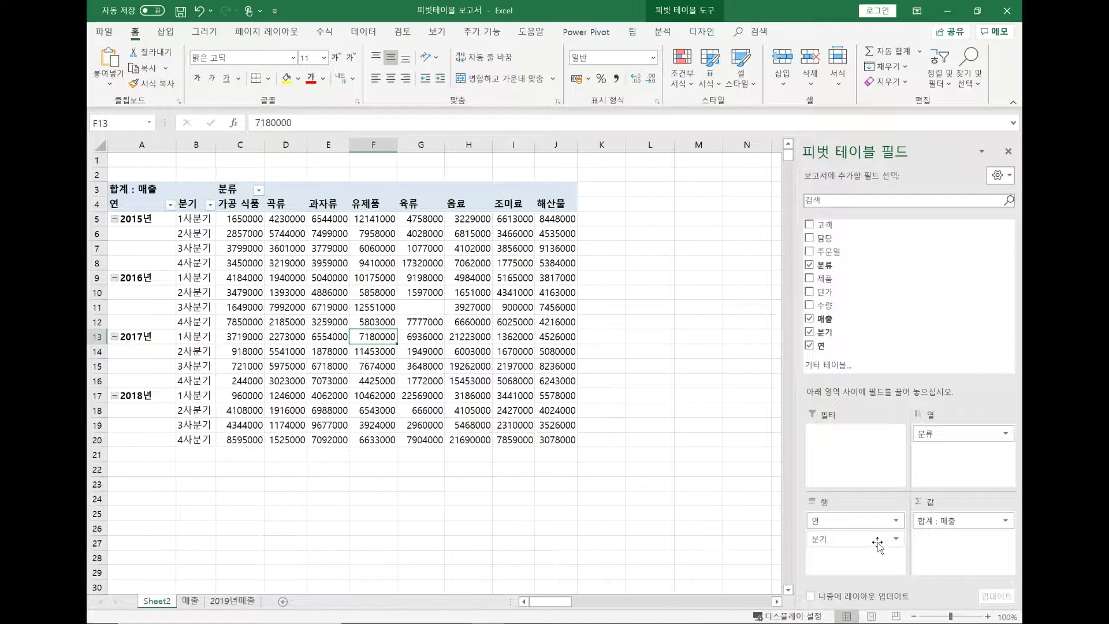
pyautogui.moveTo(878, 543); pyautogui.dragTo(918, 328)
pyautogui.moveTo(855, 520); pyautogui.dragTo(904, 303)
pyautogui.moveTo(832, 253); pyautogui.dragTo(836, 542)
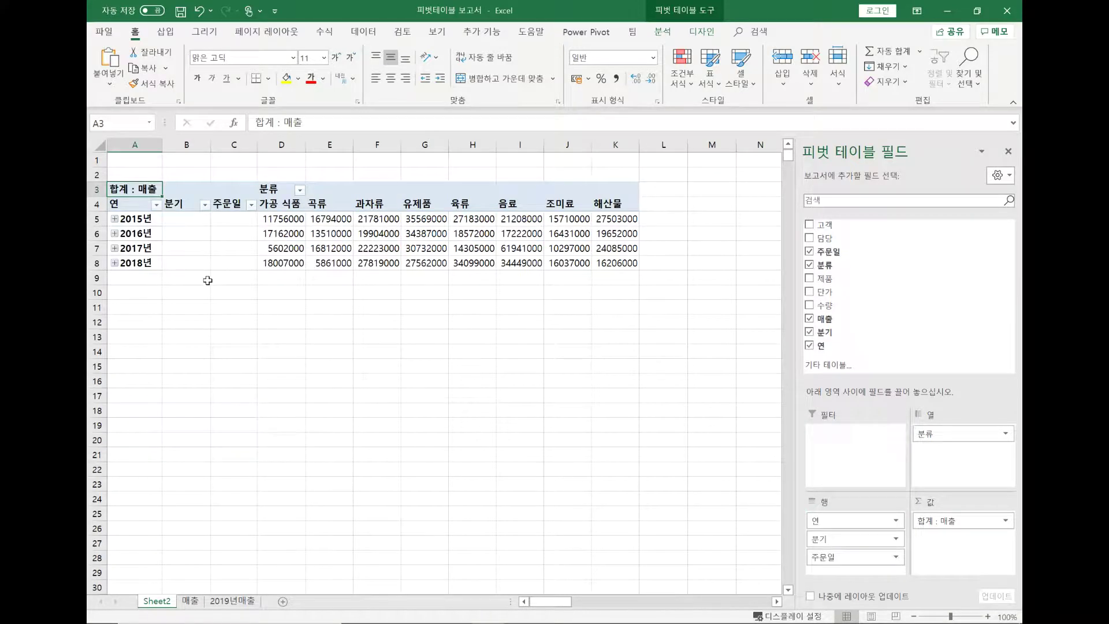
# Expand 2015년, ungroup the 주문일 row dates and regroup them by 월 only
pyautogui.click(115, 219)
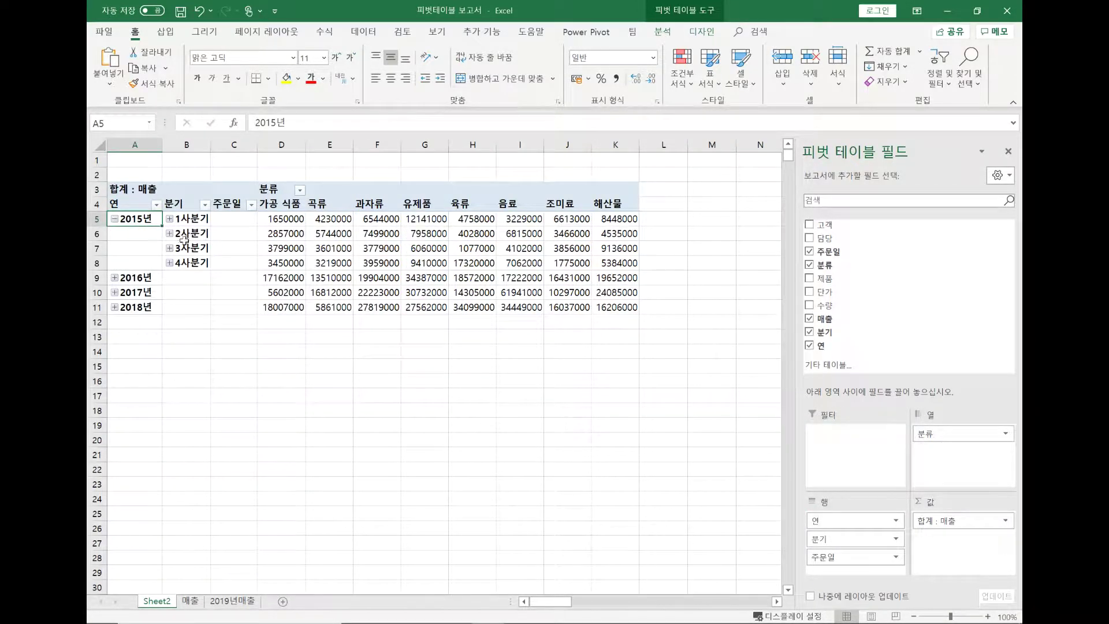
pyautogui.rightClick(143, 220)
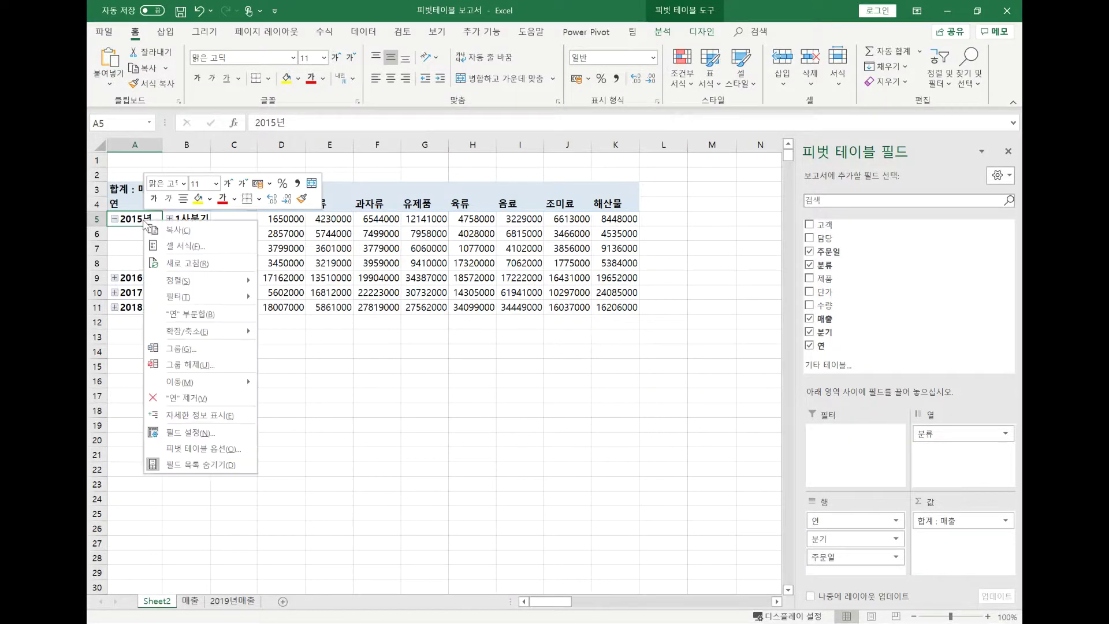
pyautogui.click(193, 364)
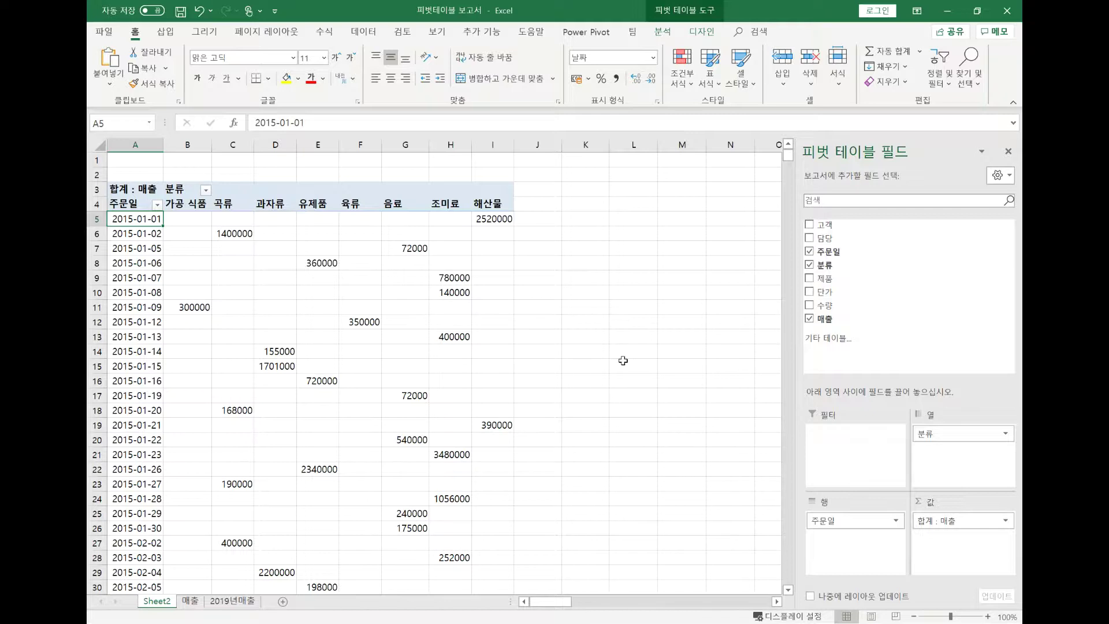
pyautogui.rightClick(136, 233)
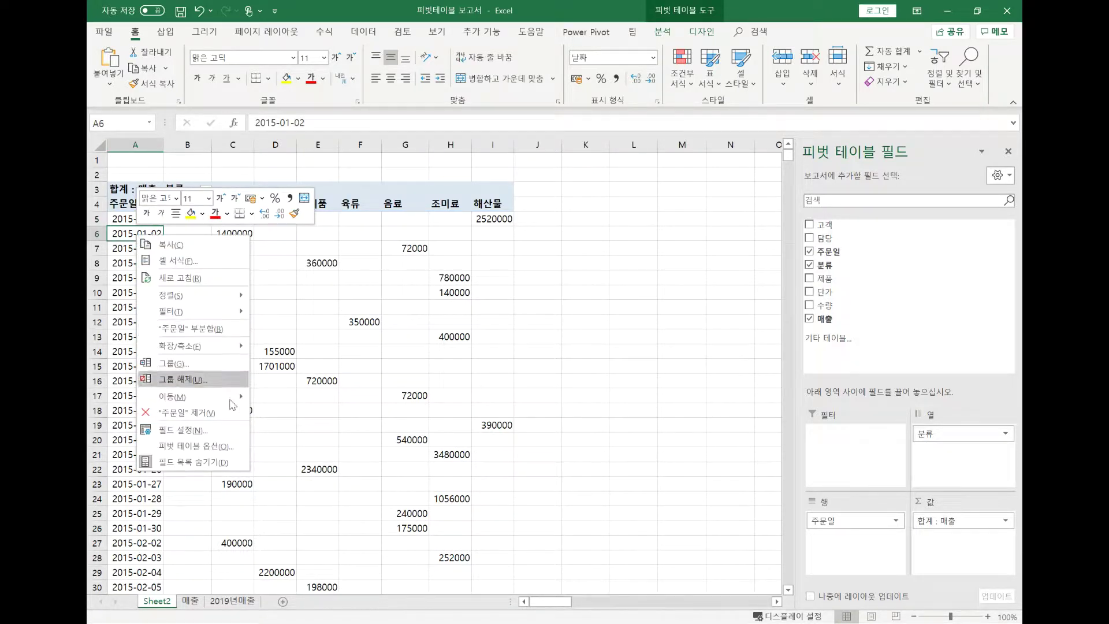
pyautogui.click(210, 364)
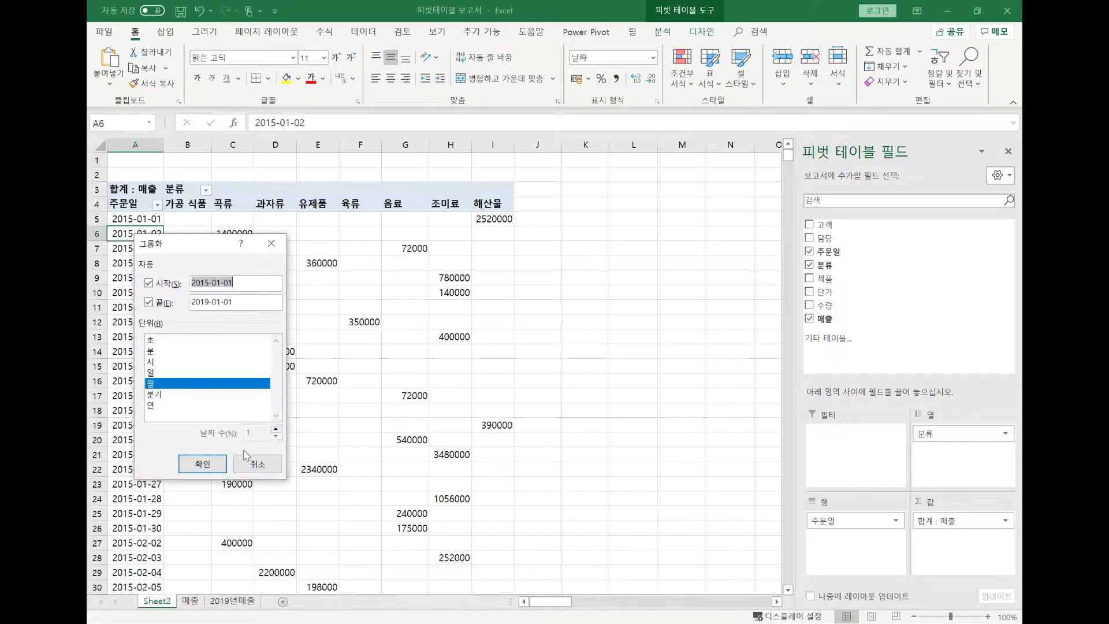
pyautogui.click(202, 465)
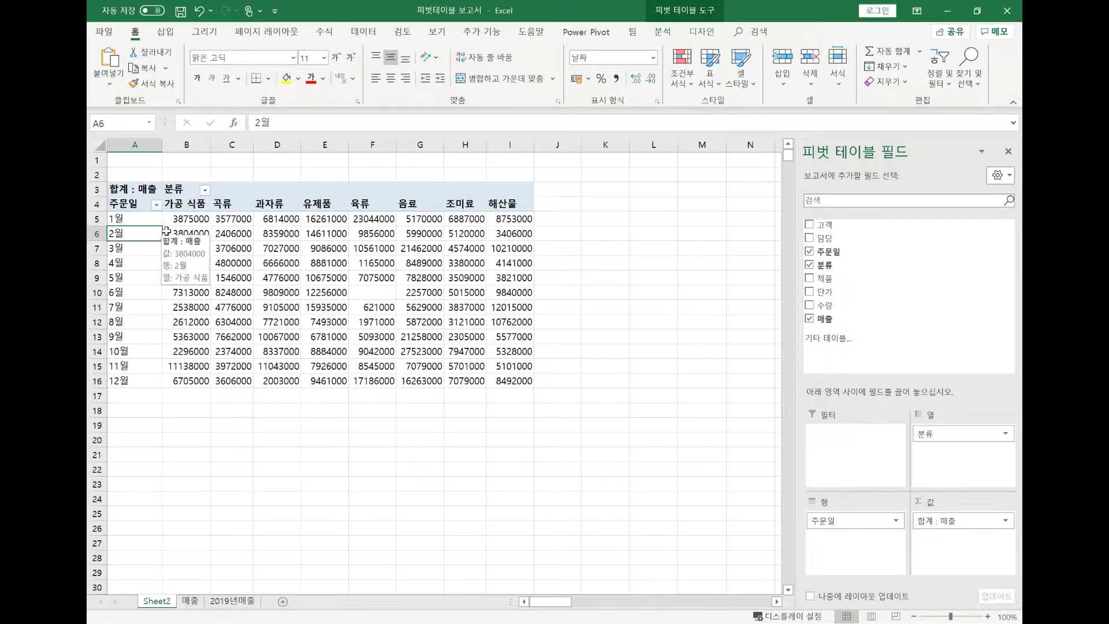
# Replace the 주문일 row field with 담당 and place 주문일 in the pivot table's report filter
pyautogui.moveTo(864, 523); pyautogui.dragTo(931, 324)
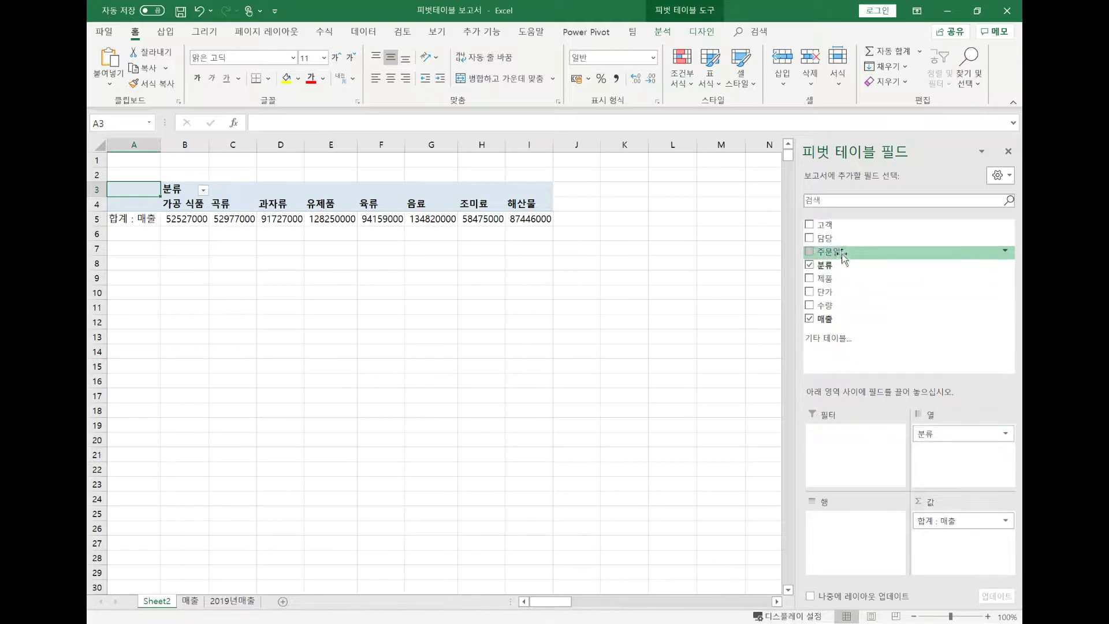
pyautogui.moveTo(842, 239); pyautogui.dragTo(878, 513)
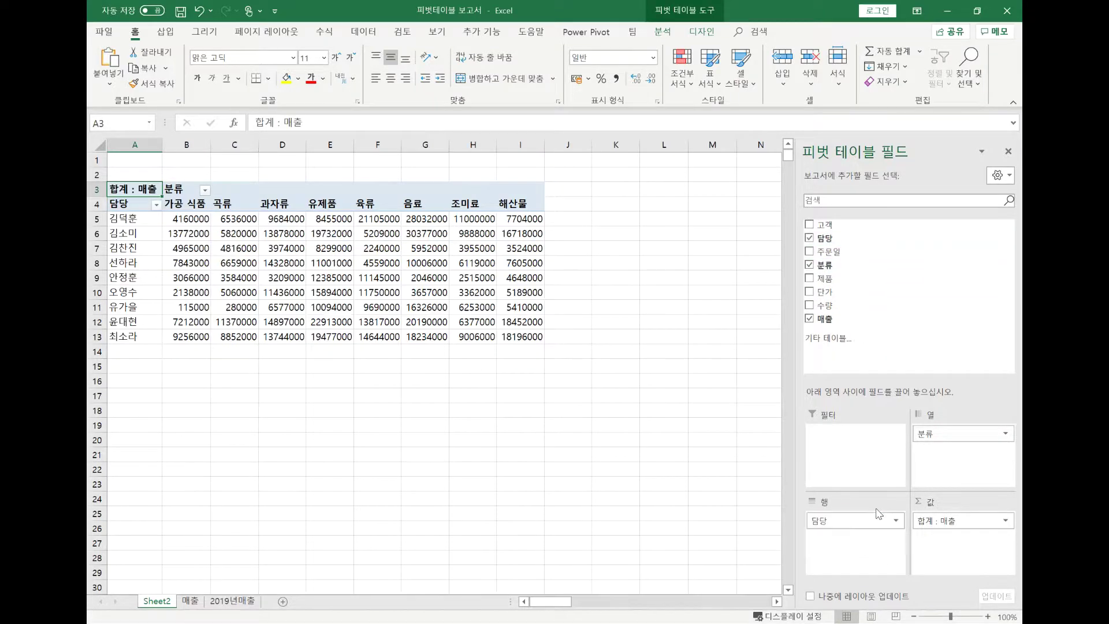
pyautogui.moveTo(826, 252); pyautogui.dragTo(844, 436)
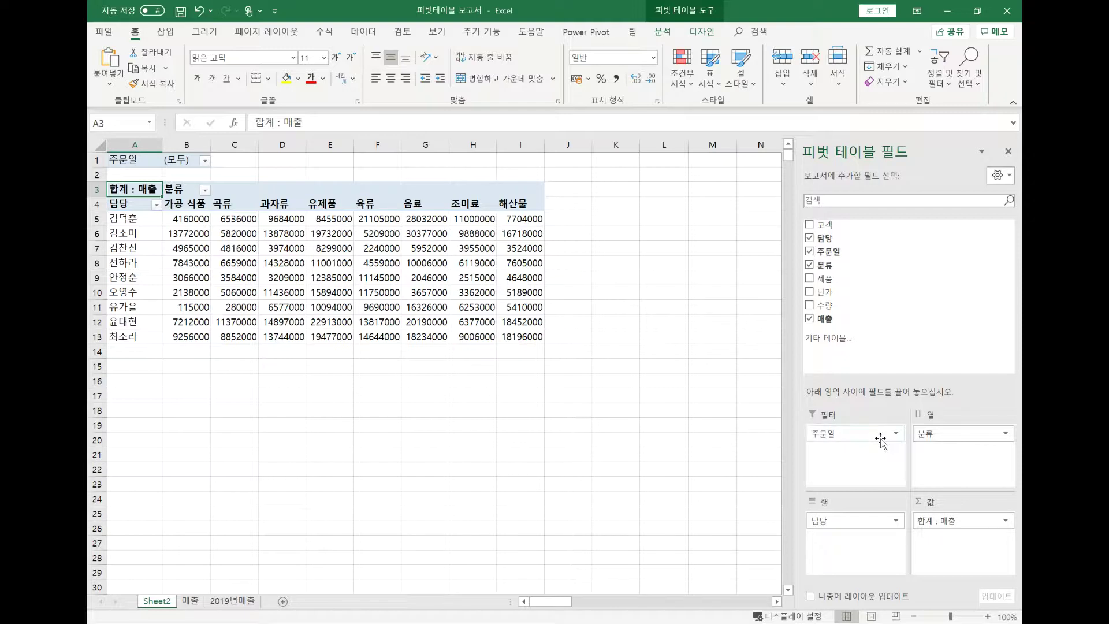
# Filter the pivot table by 주문일 to show only 1월
pyautogui.click(205, 161)
pyautogui.click(108, 218)
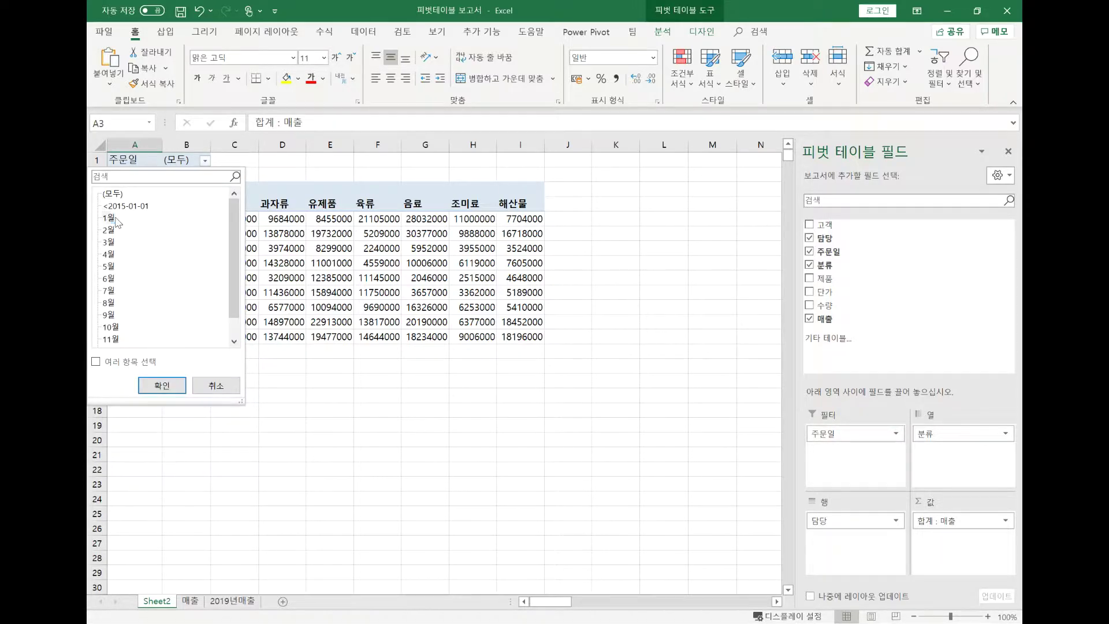
pyautogui.click(162, 387)
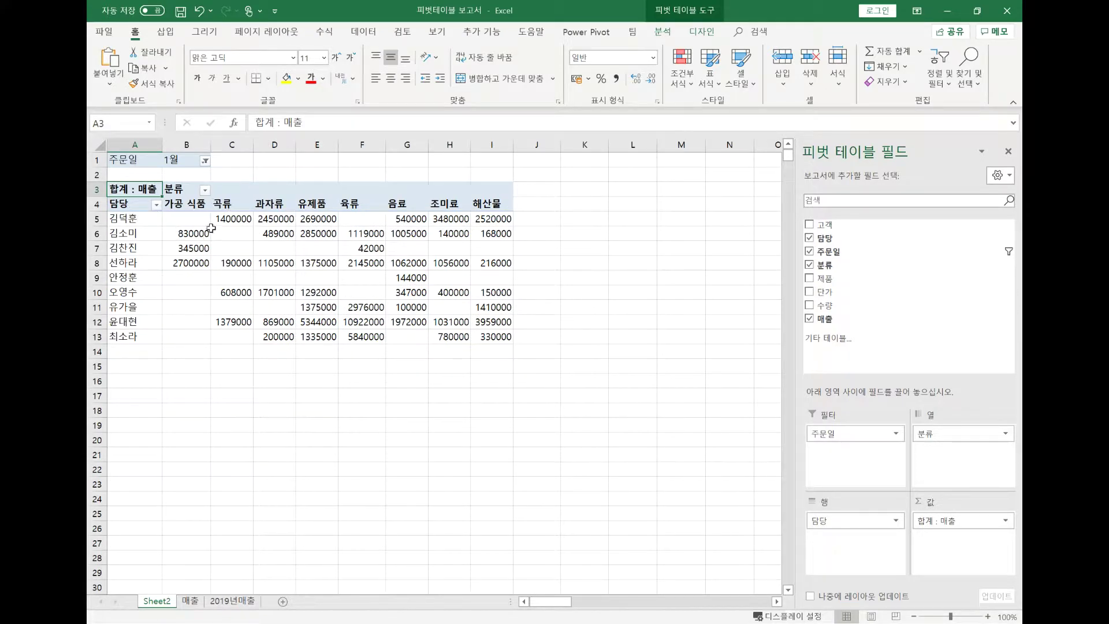
# Examine the 1월 sales amounts by 담당 and 분류 in the pivot table's value area
pyautogui.click(228, 219)
pyautogui.moveTo(316, 248); pyautogui.dragTo(317, 263)
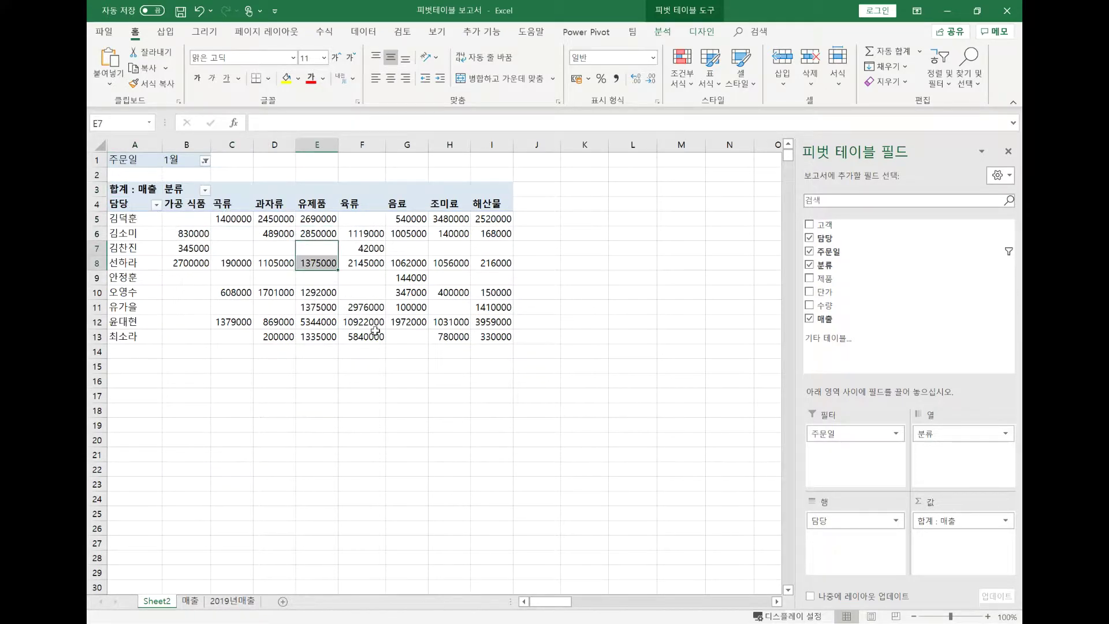
pyautogui.moveTo(375, 331)
pyautogui.moveTo(194, 219); pyautogui.dragTo(490, 337)
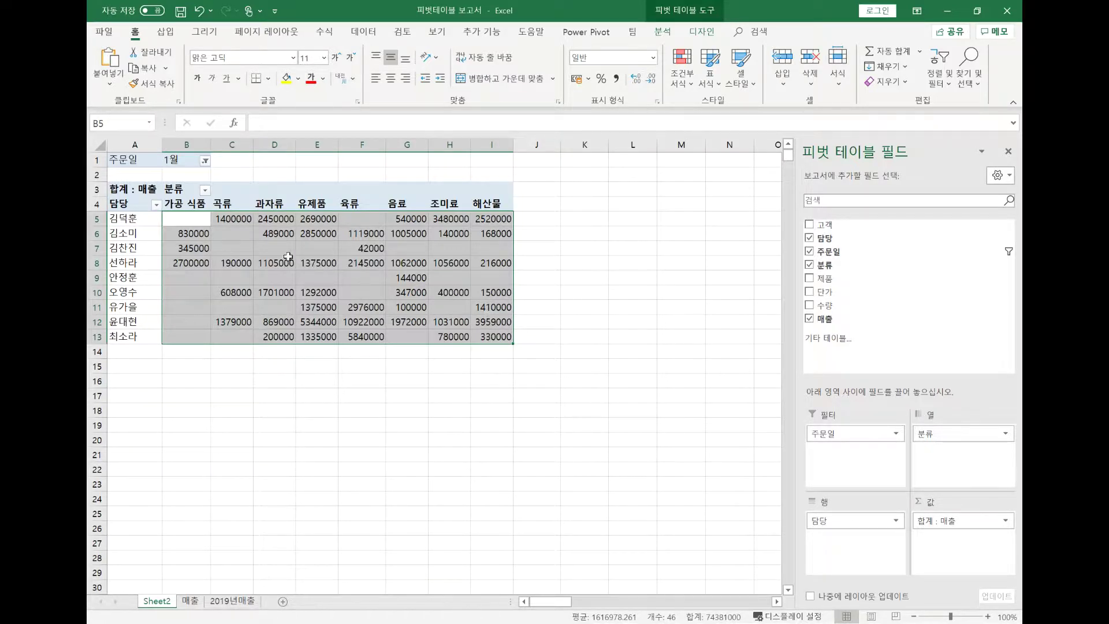
pyautogui.click(232, 222)
pyautogui.click(288, 275)
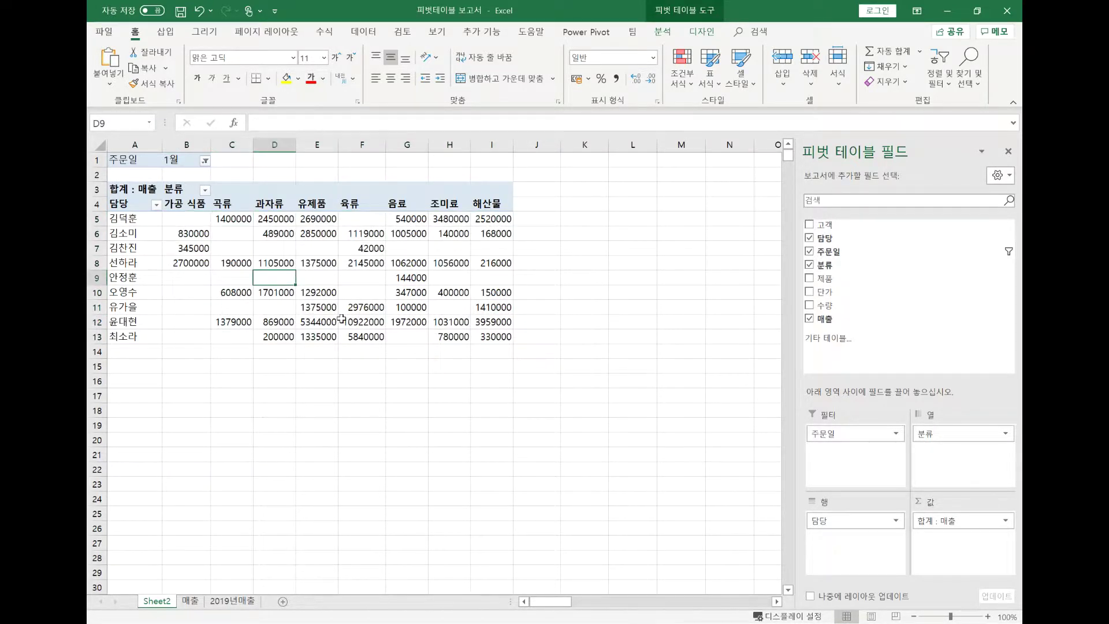
pyautogui.moveTo(341, 318)
pyautogui.click(878, 11)
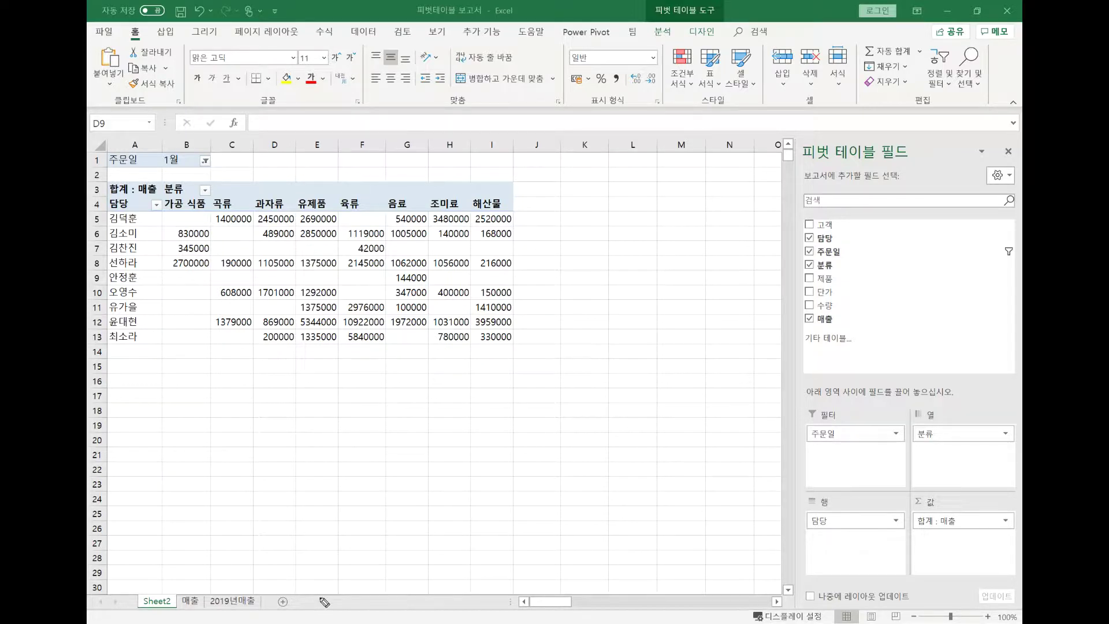
pyautogui.moveTo(321, 582)
pyautogui.mouseDown()
pyautogui.moveTo(306, 595)
pyautogui.moveTo(323, 606)
pyautogui.moveTo(327, 582)
pyautogui.moveTo(345, 597)
pyautogui.moveTo(380, 597)
pyautogui.moveTo(399, 580)
pyautogui.moveTo(442, 606)
pyautogui.moveTo(562, 587)
pyautogui.moveTo(555, 577)
pyautogui.mouseUp()
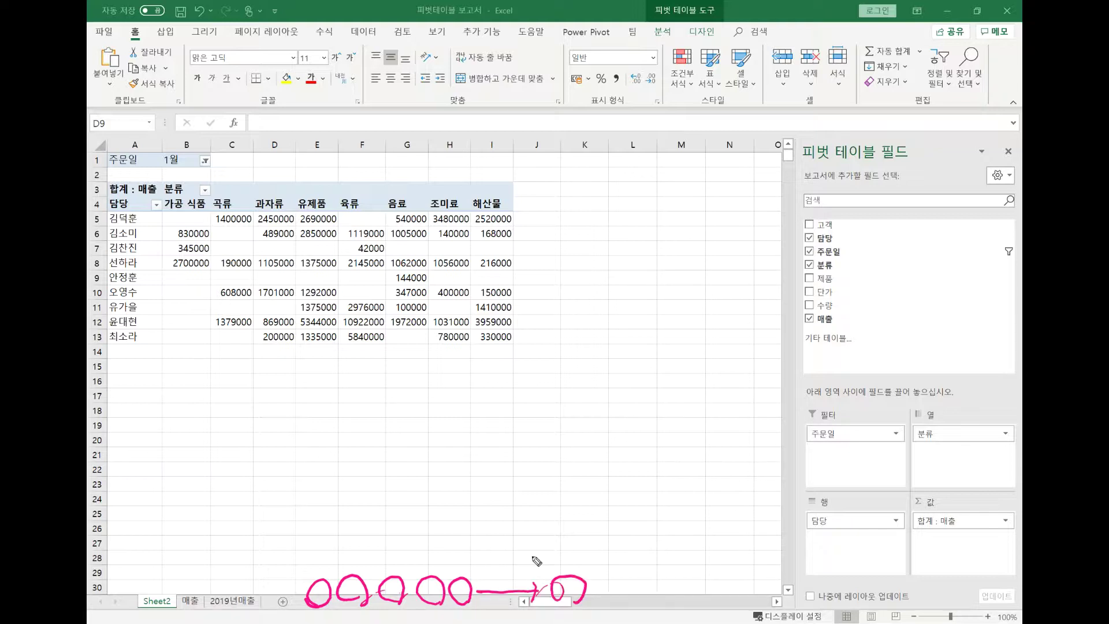
pyautogui.moveTo(321, 552); pyautogui.dragTo(555, 559)
pyautogui.moveTo(558, 546); pyautogui.dragTo(580, 554)
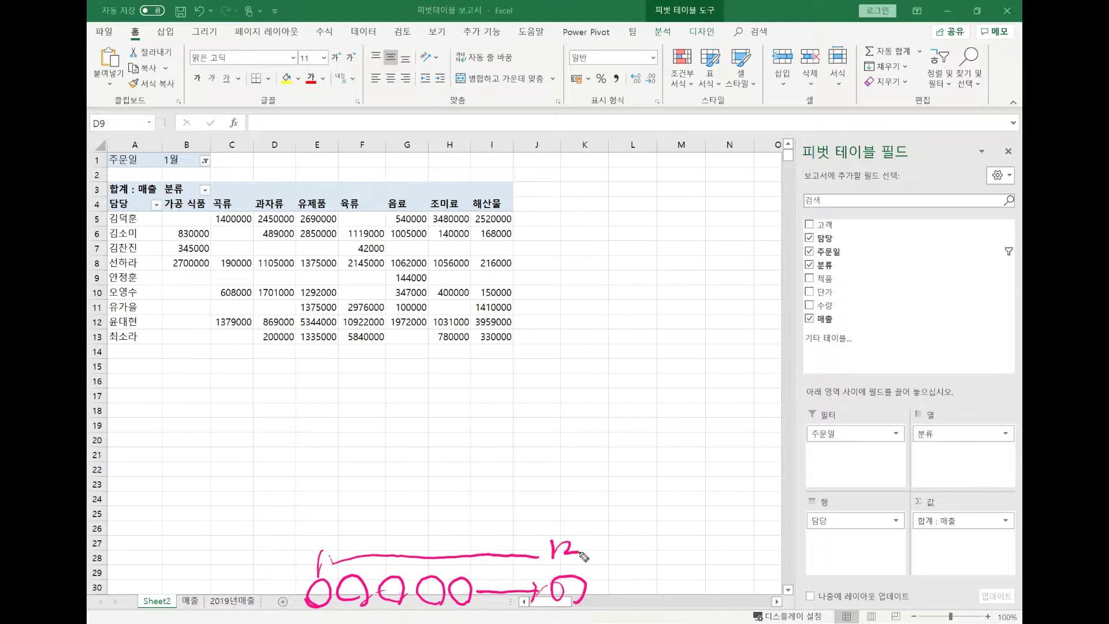
pyautogui.moveTo(326, 553)
pyautogui.mouseDown()
pyautogui.moveTo(327, 564)
pyautogui.moveTo(550, 553)
pyautogui.mouseUp()
pyautogui.moveTo(513, 367)
pyautogui.mouseDown()
pyautogui.moveTo(282, 414)
pyautogui.moveTo(279, 160)
pyautogui.moveTo(492, 375)
pyautogui.mouseUp()
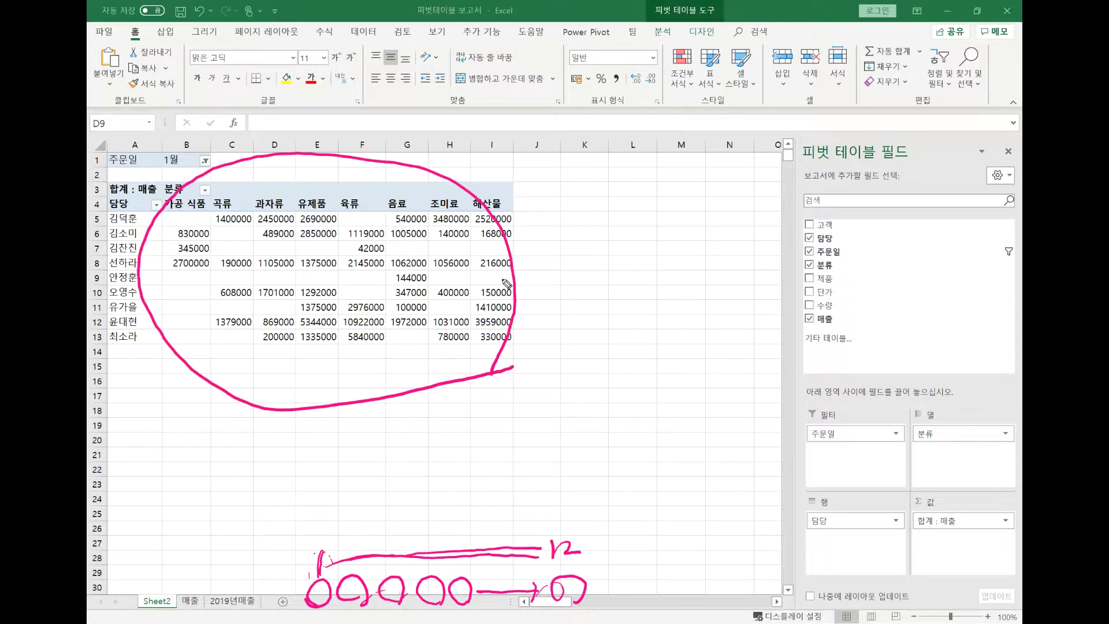
pyautogui.moveTo(611, 606)
pyautogui.mouseDown()
pyautogui.moveTo(665, 569)
pyautogui.moveTo(616, 603)
pyautogui.moveTo(618, 582)
pyautogui.moveTo(657, 572)
pyautogui.mouseUp()
pyautogui.moveTo(311, 219); pyautogui.dragTo(313, 221)
pyautogui.moveTo(334, 208); pyautogui.dragTo(342, 204)
pyautogui.moveTo(658, 244); pyautogui.dragTo(663, 251)
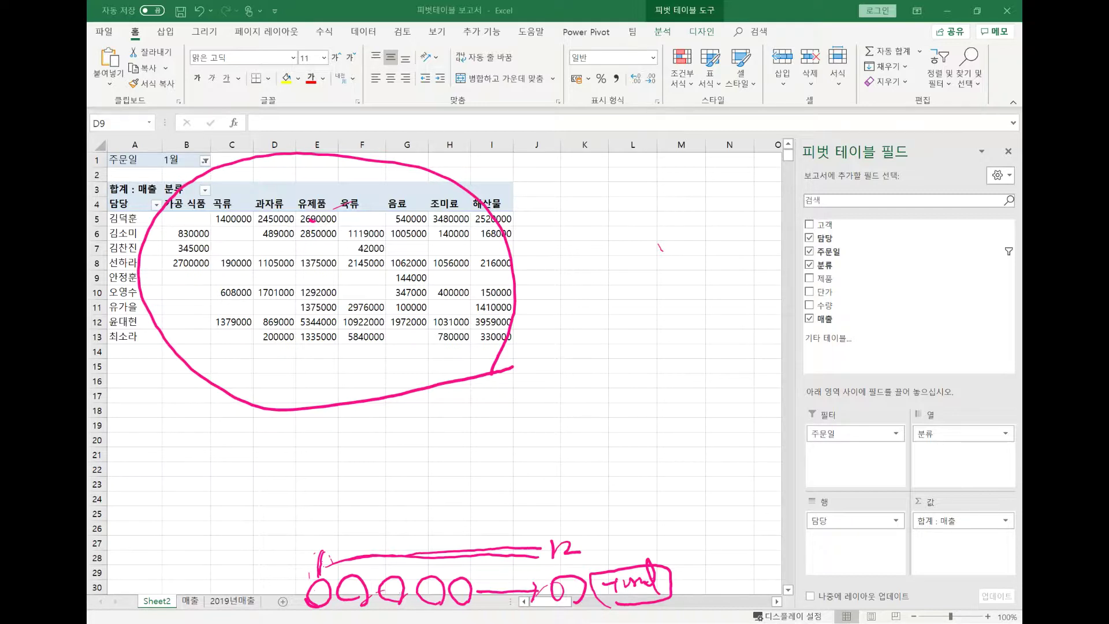
pyautogui.press('Escape')
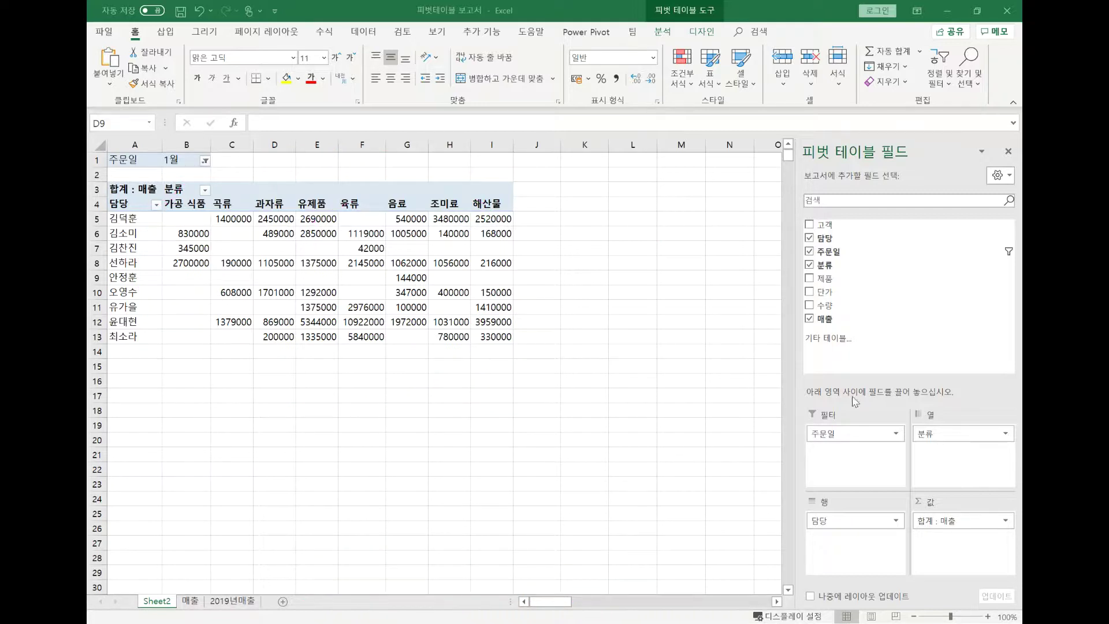
# Open the 매출 sheet and view the first rows of the source sales table
pyautogui.click(200, 602)
pyautogui.scroll(1, 329, 363)
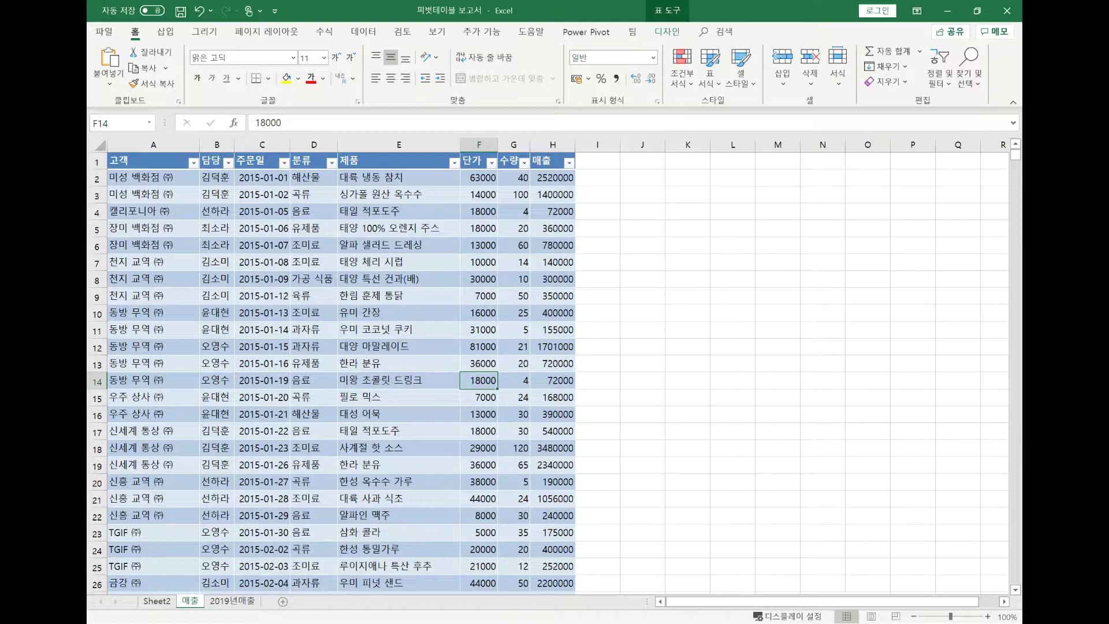
pyautogui.moveTo(128, 227)
pyautogui.mouseDown()
pyautogui.moveTo(173, 150)
pyautogui.moveTo(572, 223)
pyautogui.moveTo(138, 236)
pyautogui.mouseUp()
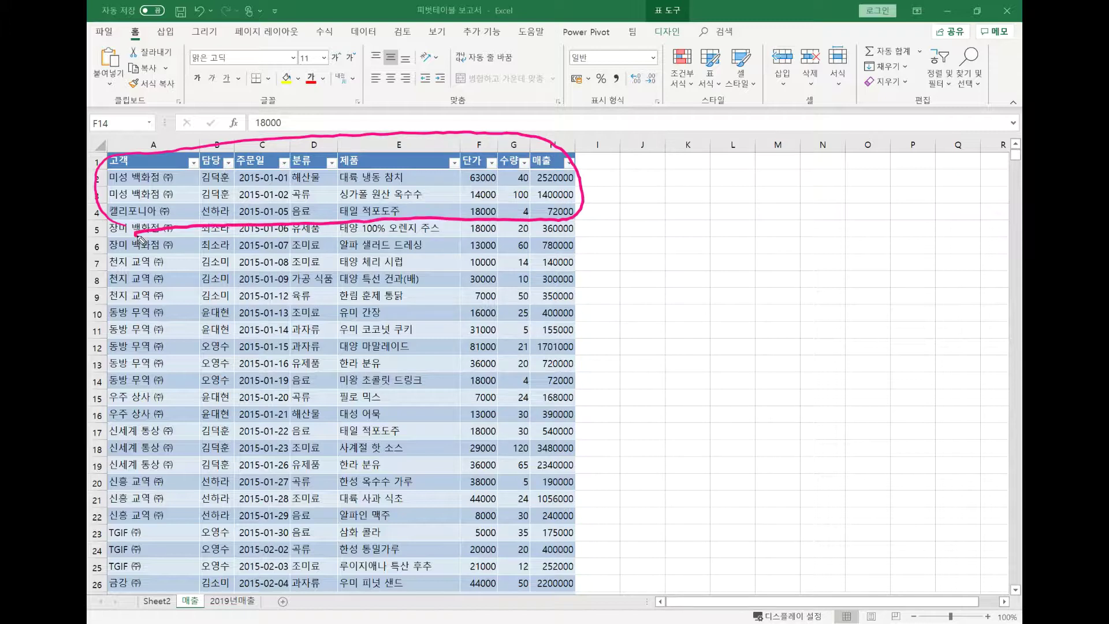
pyautogui.moveTo(516, 513)
pyautogui.mouseDown()
pyautogui.moveTo(522, 534)
pyautogui.moveTo(580, 508)
pyautogui.mouseUp()
pyautogui.moveTo(617, 527); pyautogui.dragTo(728, 511)
pyautogui.moveTo(507, 502); pyautogui.dragTo(498, 381)
pyautogui.moveTo(506, 397)
pyautogui.mouseDown()
pyautogui.moveTo(730, 459)
pyautogui.moveTo(518, 483)
pyautogui.mouseUp()
pyautogui.moveTo(558, 523); pyautogui.dragTo(569, 480)
pyautogui.moveTo(578, 477)
pyautogui.mouseDown()
pyautogui.moveTo(602, 501)
pyautogui.moveTo(623, 474)
pyautogui.mouseUp()
pyautogui.moveTo(649, 511); pyautogui.dragTo(660, 480)
pyautogui.moveTo(709, 513); pyautogui.dragTo(716, 465)
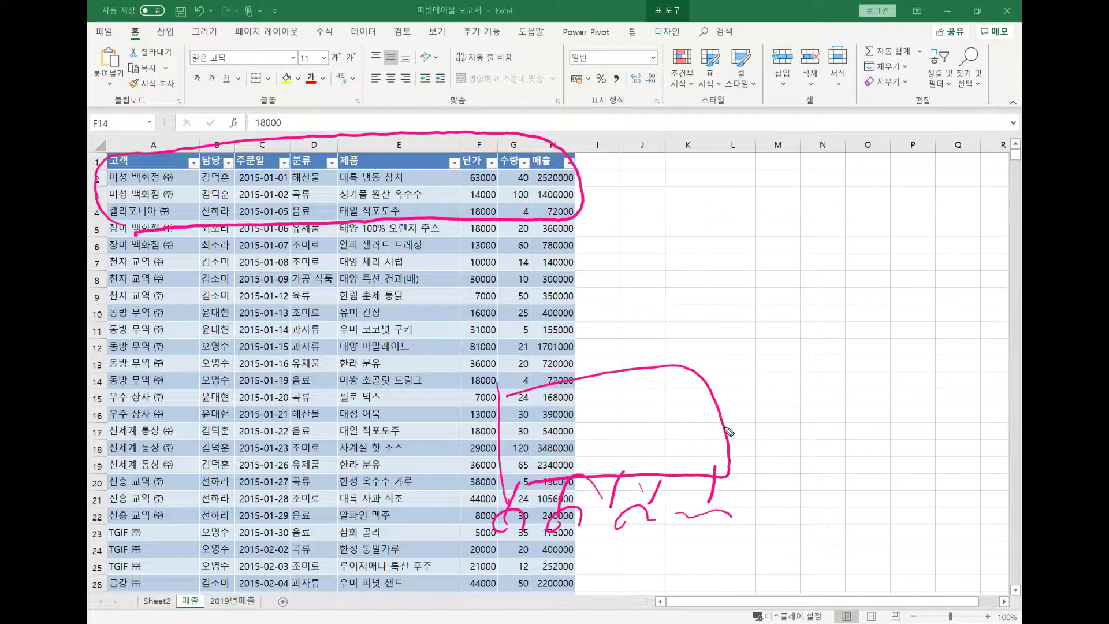
pyautogui.moveTo(119, 140)
pyautogui.mouseDown()
pyautogui.moveTo(215, 422)
pyautogui.moveTo(543, 295)
pyautogui.moveTo(368, 110)
pyautogui.moveTo(117, 124)
pyautogui.mouseUp()
pyautogui.moveTo(538, 528)
pyautogui.mouseDown()
pyautogui.moveTo(524, 530)
pyautogui.moveTo(725, 514)
pyautogui.moveTo(714, 393)
pyautogui.moveTo(527, 475)
pyautogui.moveTo(711, 472)
pyautogui.mouseUp()
pyautogui.moveTo(553, 407); pyautogui.dragTo(560, 492)
pyautogui.moveTo(602, 440); pyautogui.dragTo(606, 468)
pyautogui.moveTo(627, 452)
pyautogui.mouseDown()
pyautogui.moveTo(642, 464)
pyautogui.moveTo(692, 462)
pyautogui.mouseUp()
pyautogui.moveTo(715, 461); pyautogui.dragTo(716, 471)
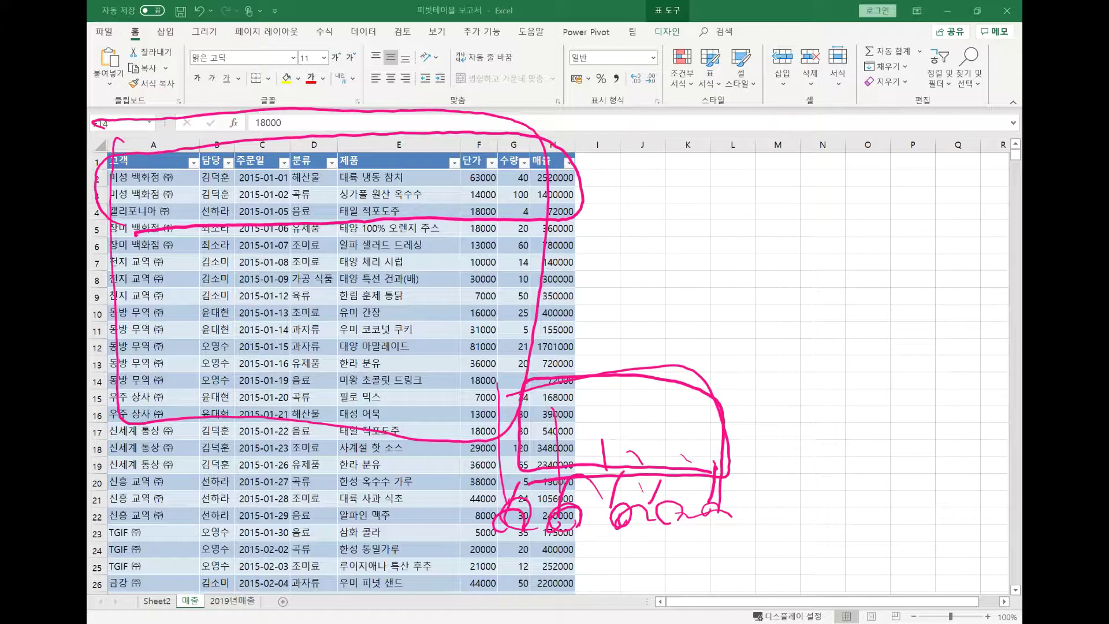
pyautogui.press('Escape')
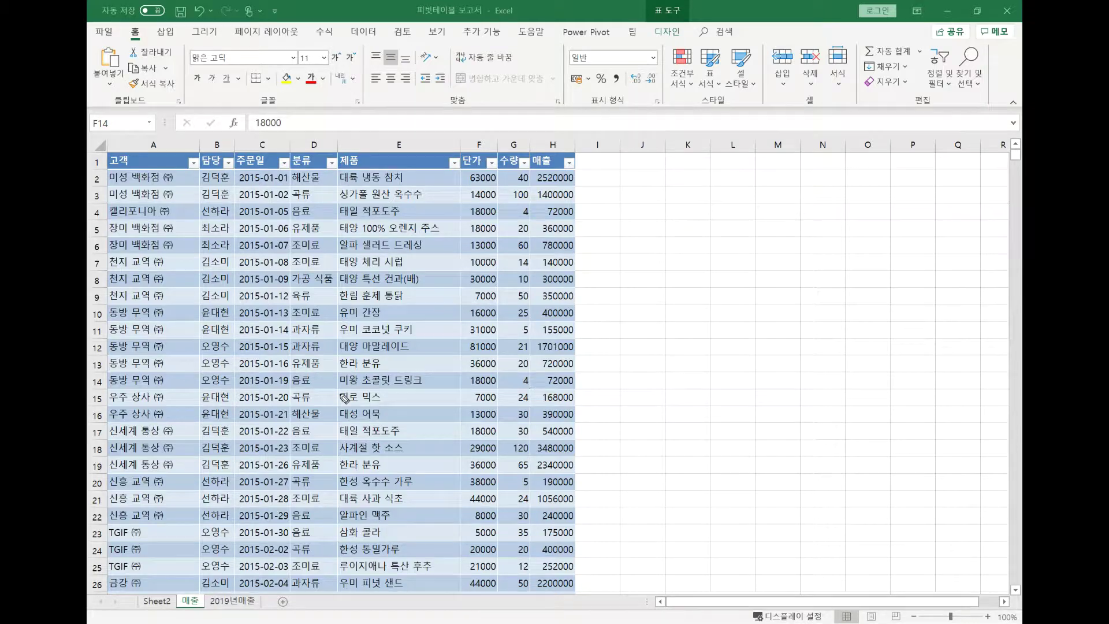
# Examine the source sales table's columns and first rows on the 매출 sheet
pyautogui.moveTo(531, 389)
pyautogui.mouseDown()
pyautogui.moveTo(234, 134)
pyautogui.moveTo(595, 304)
pyautogui.mouseUp()
pyautogui.moveTo(595, 345); pyautogui.dragTo(497, 409)
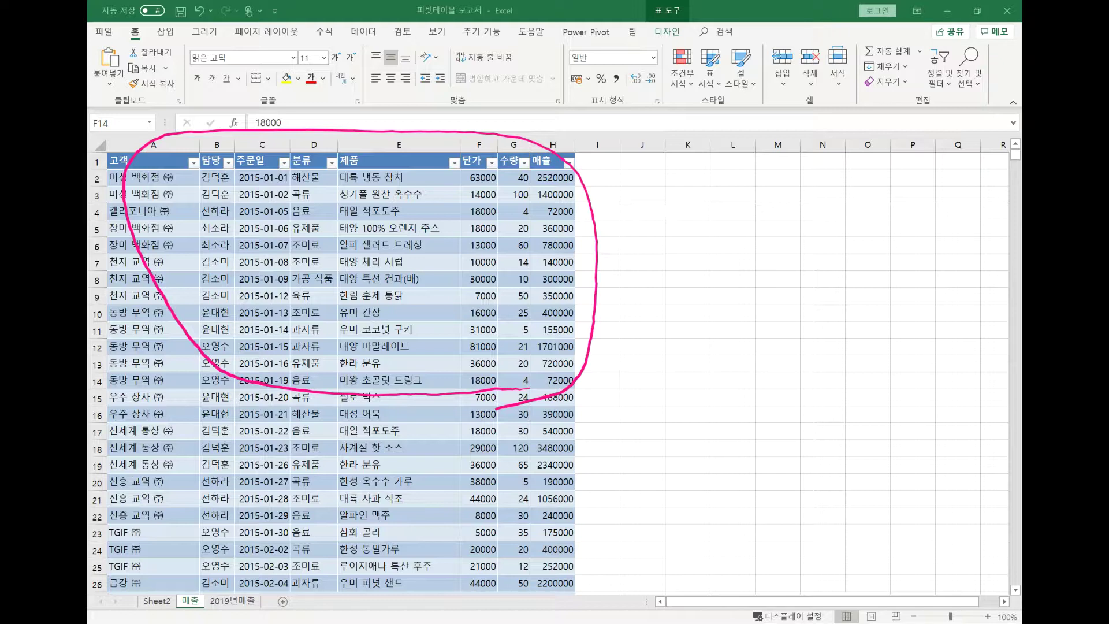
pyautogui.press('e')
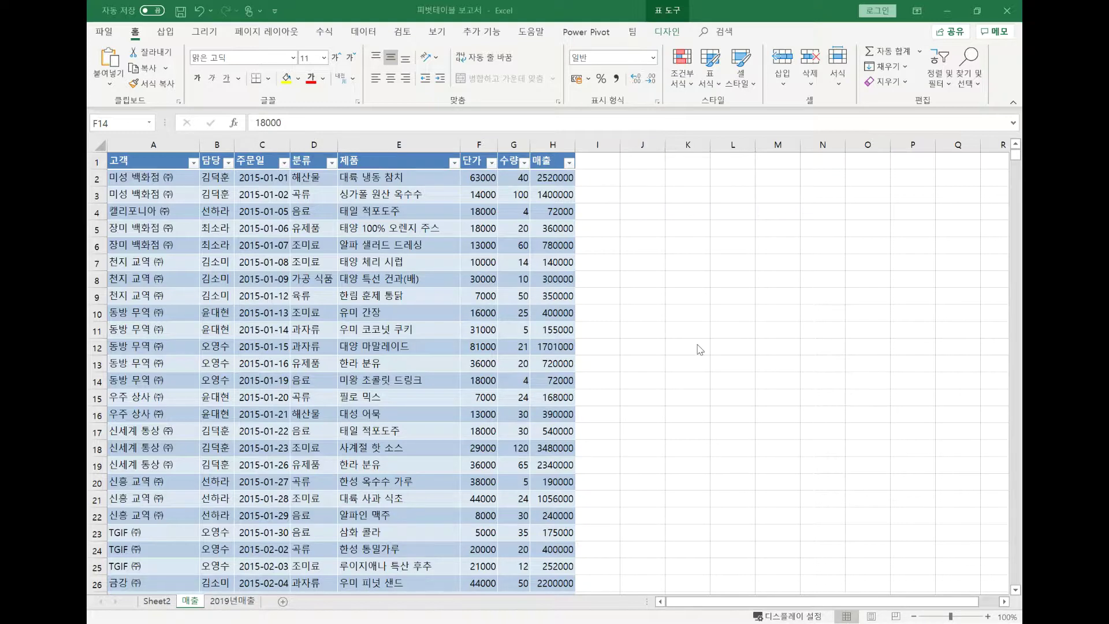
# Return to Sheet2 and examine how 주문일, 분류 and 담당 are assigned to the pivot table's filter, column and row areas
pyautogui.click(155, 603)
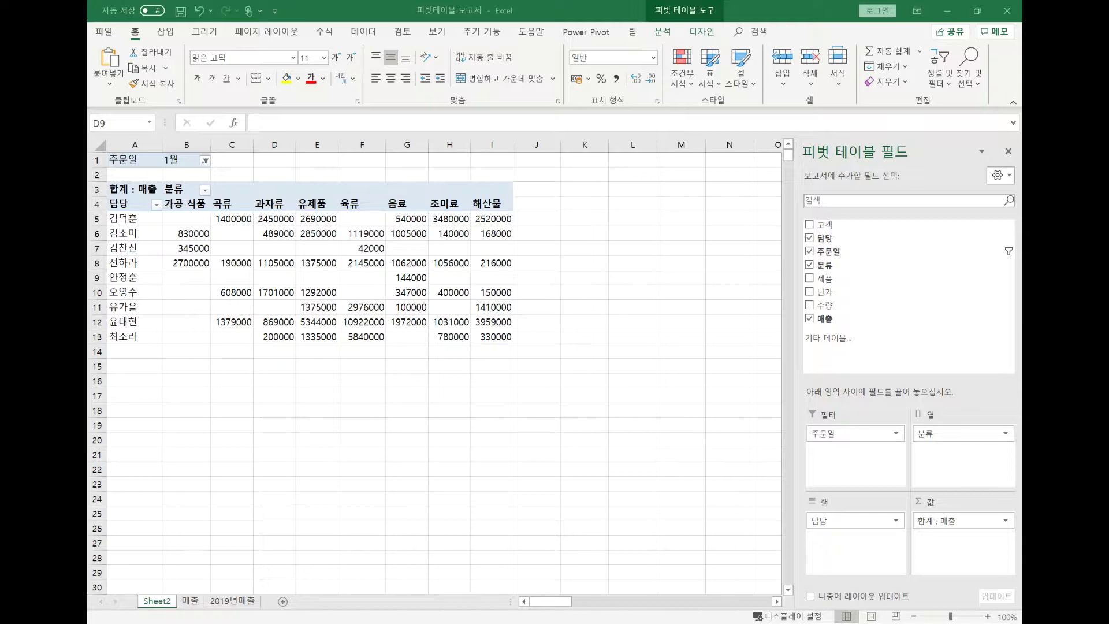
pyautogui.moveTo(851, 414)
pyautogui.mouseDown()
pyautogui.moveTo(861, 429)
pyautogui.moveTo(839, 451)
pyautogui.mouseUp()
pyautogui.moveTo(927, 451)
pyautogui.mouseDown()
pyautogui.moveTo(959, 418)
pyautogui.moveTo(937, 461)
pyautogui.mouseUp()
pyautogui.moveTo(840, 533)
pyautogui.mouseDown()
pyautogui.moveTo(802, 540)
pyautogui.moveTo(844, 540)
pyautogui.mouseUp()
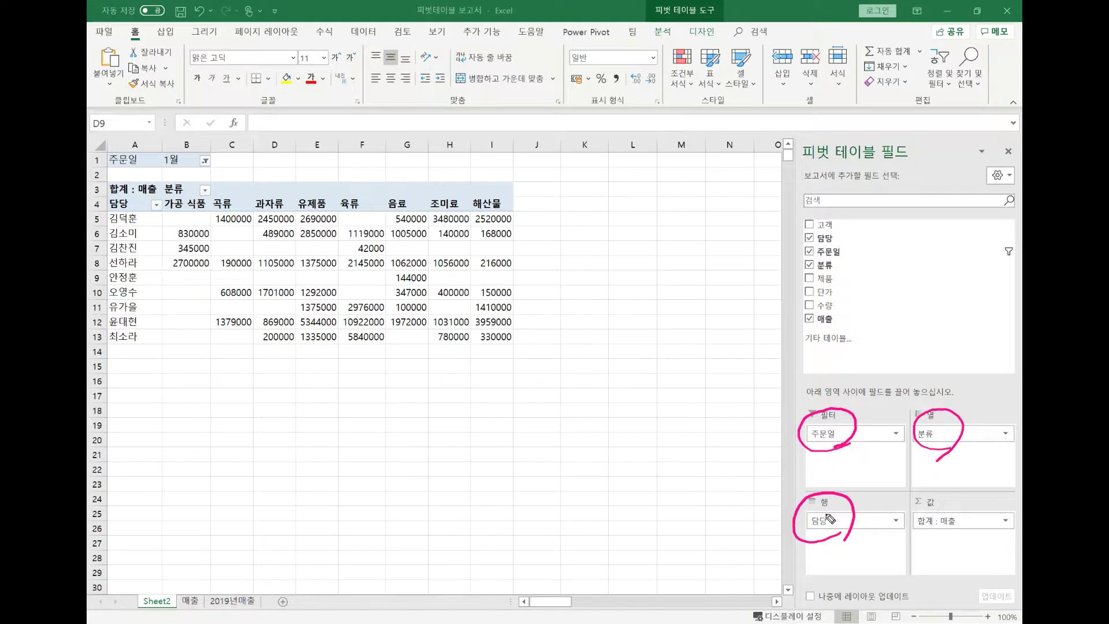
pyautogui.moveTo(911, 445)
pyautogui.mouseDown()
pyautogui.moveTo(990, 450)
pyautogui.moveTo(911, 461)
pyautogui.mouseUp()
pyautogui.moveTo(817, 534)
pyautogui.mouseDown()
pyautogui.moveTo(893, 533)
pyautogui.moveTo(806, 536)
pyautogui.mouseUp()
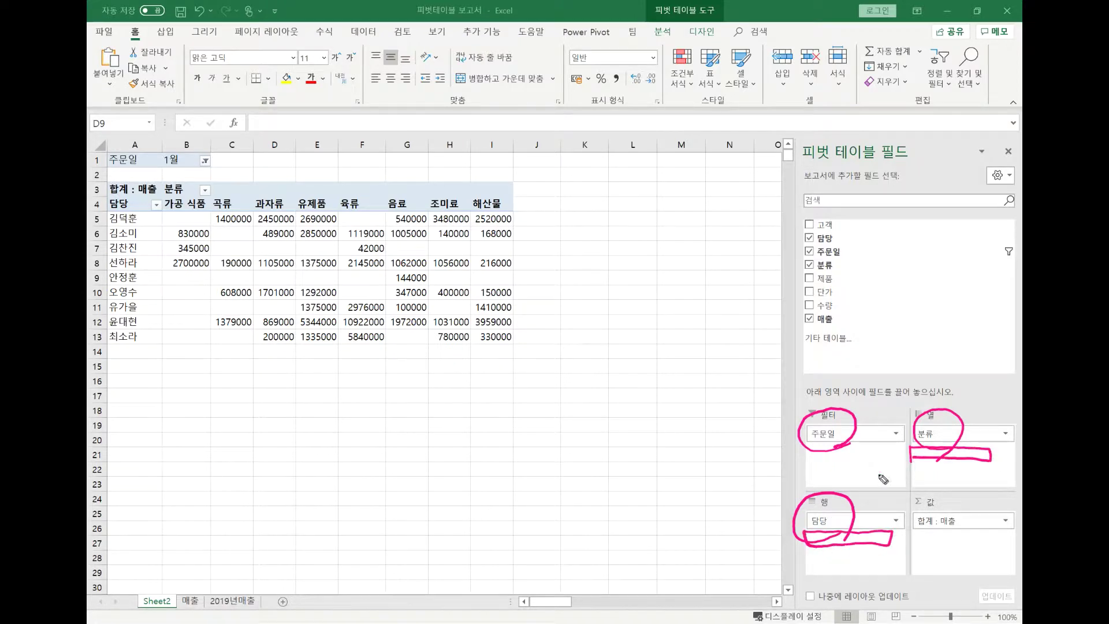
pyautogui.moveTo(911, 464)
pyautogui.mouseDown()
pyautogui.moveTo(998, 462)
pyautogui.moveTo(995, 475)
pyautogui.moveTo(914, 475)
pyautogui.mouseUp()
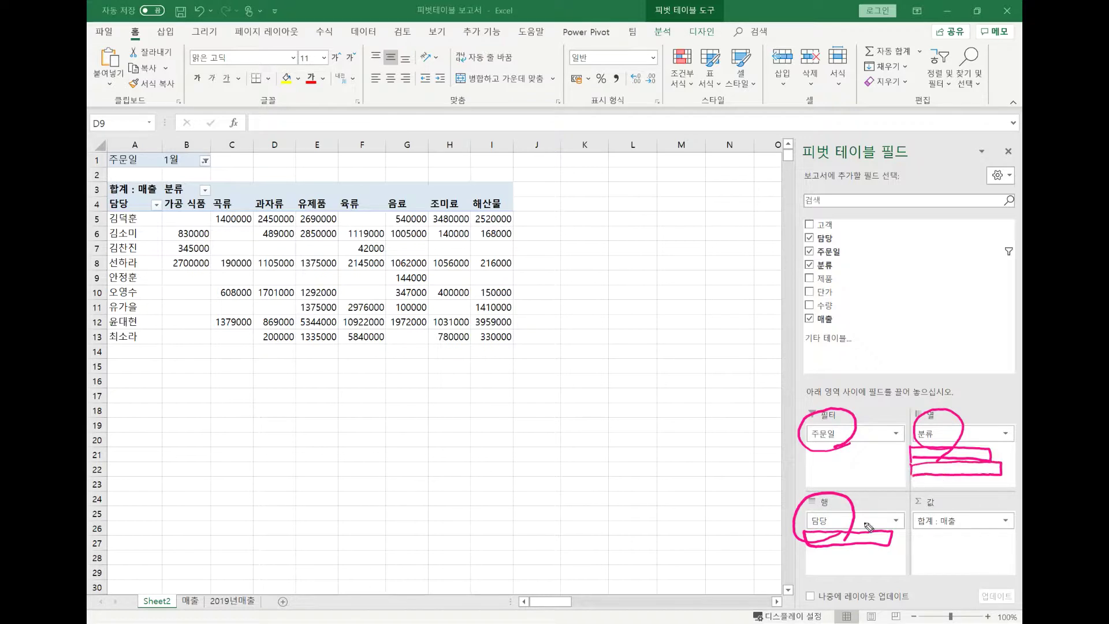
pyautogui.moveTo(807, 550)
pyautogui.mouseDown()
pyautogui.moveTo(894, 545)
pyautogui.moveTo(872, 563)
pyautogui.moveTo(808, 561)
pyautogui.mouseUp()
pyautogui.moveTo(812, 515)
pyautogui.mouseDown()
pyautogui.moveTo(800, 540)
pyautogui.moveTo(812, 552)
pyautogui.mouseUp()
pyautogui.moveTo(923, 429); pyautogui.dragTo(913, 464)
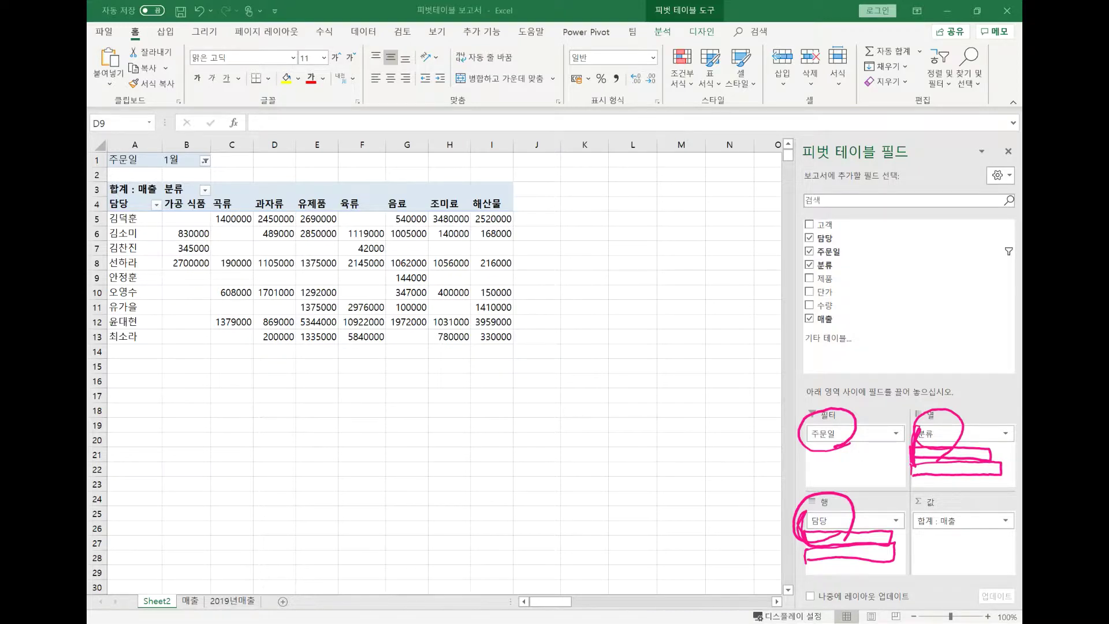
pyautogui.press('Escape')
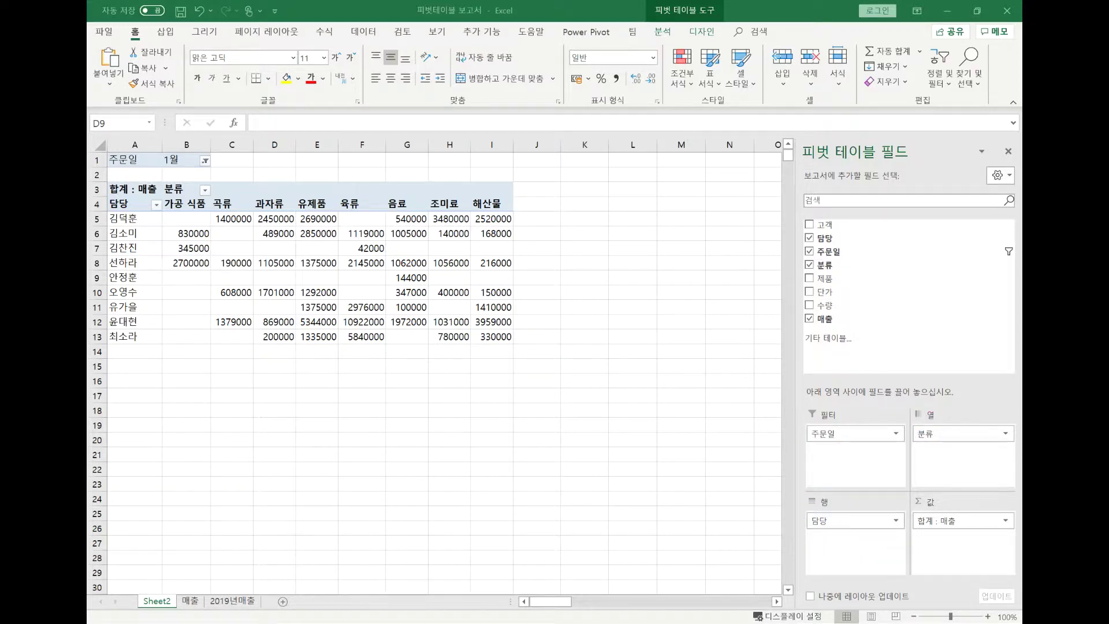
# Examine the 주문일 report filter together with the pivot table's 담당 row labels and 분류 column labels
pyautogui.moveTo(835, 454)
pyautogui.mouseDown()
pyautogui.moveTo(792, 446)
pyautogui.moveTo(829, 447)
pyautogui.mouseUp()
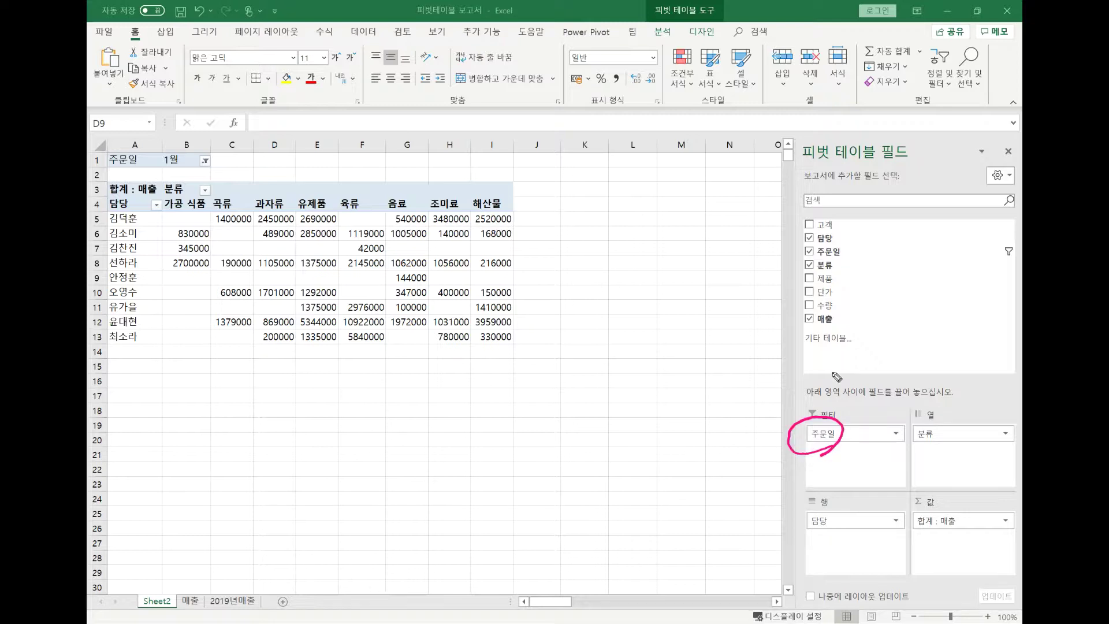
pyautogui.moveTo(840, 449)
pyautogui.mouseDown()
pyautogui.moveTo(797, 422)
pyautogui.moveTo(848, 446)
pyautogui.moveTo(832, 423)
pyautogui.mouseUp()
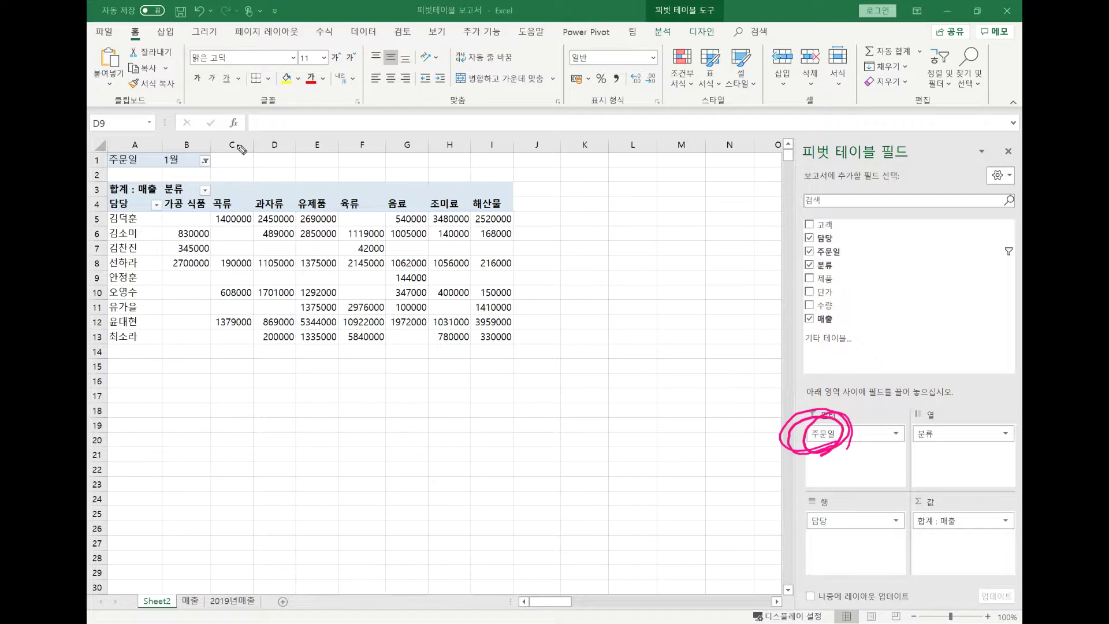
pyautogui.moveTo(222, 144)
pyautogui.mouseDown()
pyautogui.moveTo(191, 164)
pyautogui.moveTo(222, 154)
pyautogui.moveTo(215, 180)
pyautogui.mouseUp()
pyautogui.moveTo(156, 231)
pyautogui.mouseDown()
pyautogui.moveTo(159, 202)
pyautogui.moveTo(157, 242)
pyautogui.mouseUp()
pyautogui.moveTo(222, 197)
pyautogui.mouseDown()
pyautogui.moveTo(211, 185)
pyautogui.moveTo(223, 206)
pyautogui.moveTo(349, 203)
pyautogui.mouseUp()
pyautogui.moveTo(122, 250)
pyautogui.mouseDown()
pyautogui.moveTo(150, 248)
pyautogui.moveTo(157, 287)
pyautogui.mouseUp()
pyautogui.moveTo(180, 248); pyautogui.dragTo(181, 287)
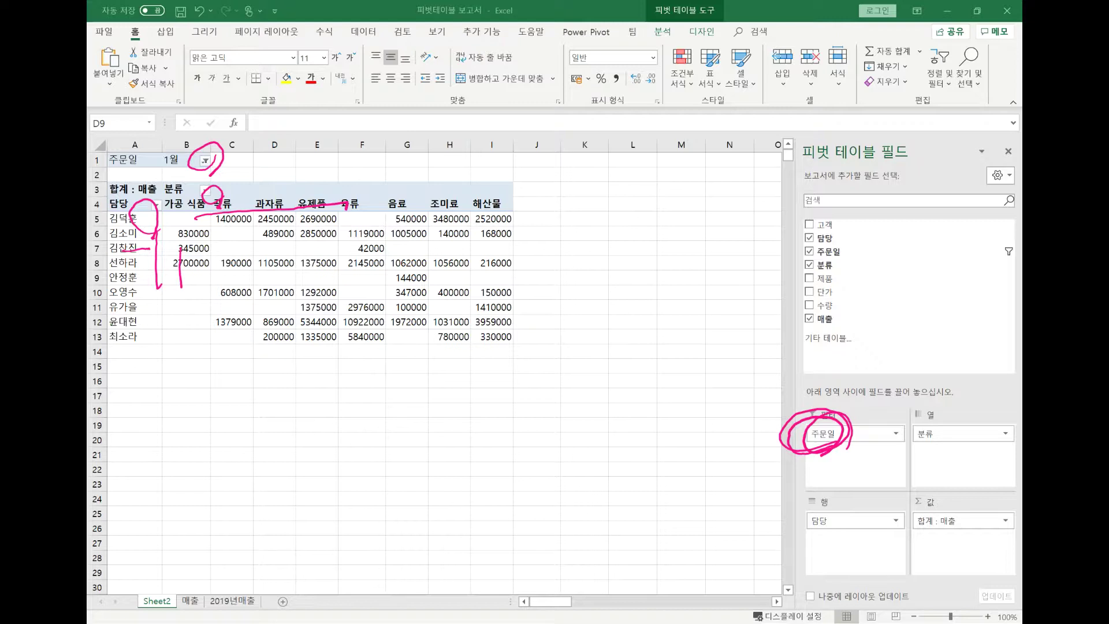
pyautogui.press('Escape')
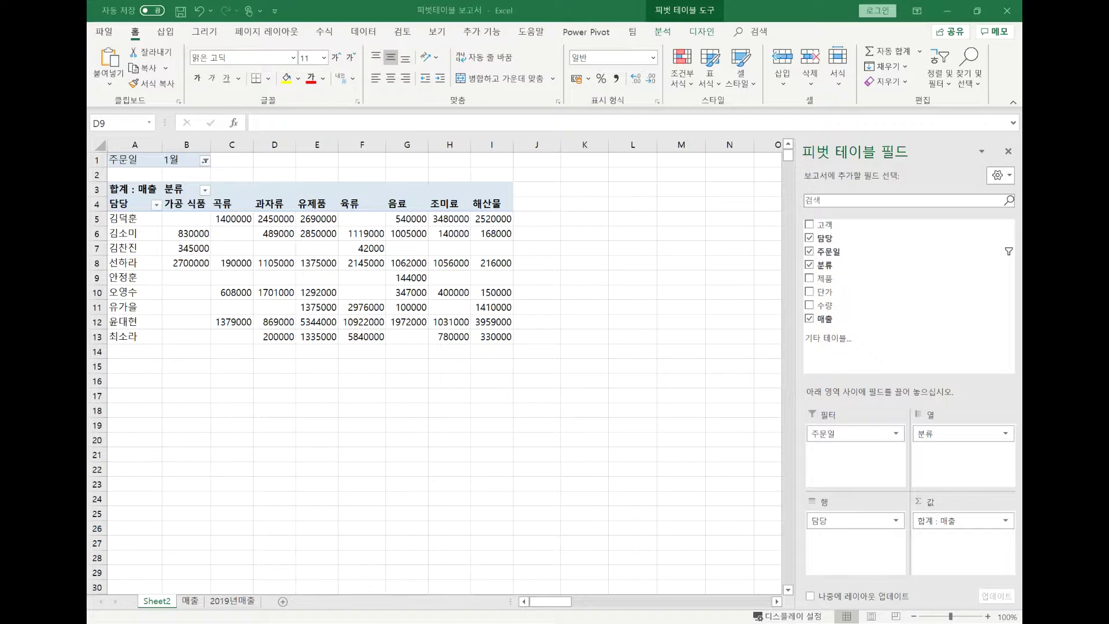
# Review the pivot table's column, row and value areas as places for one or more fields
pyautogui.moveTo(913, 427)
pyautogui.mouseDown()
pyautogui.moveTo(912, 457)
pyautogui.moveTo(954, 426)
pyautogui.moveTo(1002, 448)
pyautogui.moveTo(918, 457)
pyautogui.mouseUp()
pyautogui.moveTo(809, 540)
pyautogui.mouseDown()
pyautogui.moveTo(826, 509)
pyautogui.moveTo(905, 543)
pyautogui.moveTo(808, 543)
pyautogui.moveTo(814, 577)
pyautogui.mouseUp()
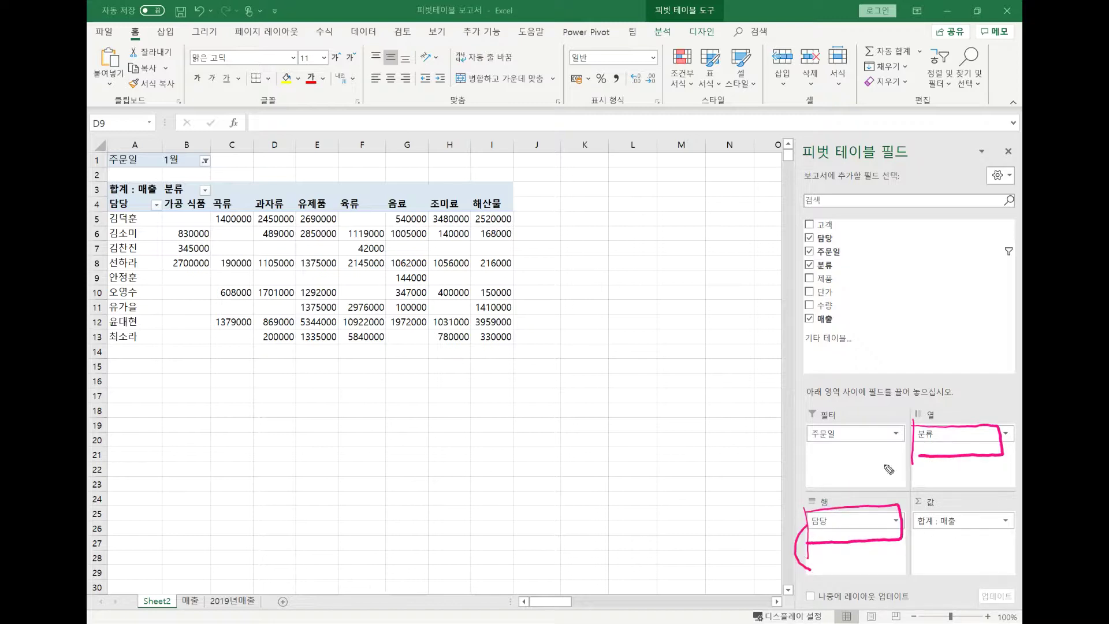
pyautogui.moveTo(918, 444); pyautogui.dragTo(906, 480)
pyautogui.moveTo(918, 466)
pyautogui.mouseDown()
pyautogui.moveTo(945, 465)
pyautogui.moveTo(950, 481)
pyautogui.moveTo(919, 479)
pyautogui.mouseUp()
pyautogui.moveTo(819, 564)
pyautogui.mouseDown()
pyautogui.moveTo(831, 545)
pyautogui.moveTo(886, 557)
pyautogui.moveTo(820, 561)
pyautogui.mouseUp()
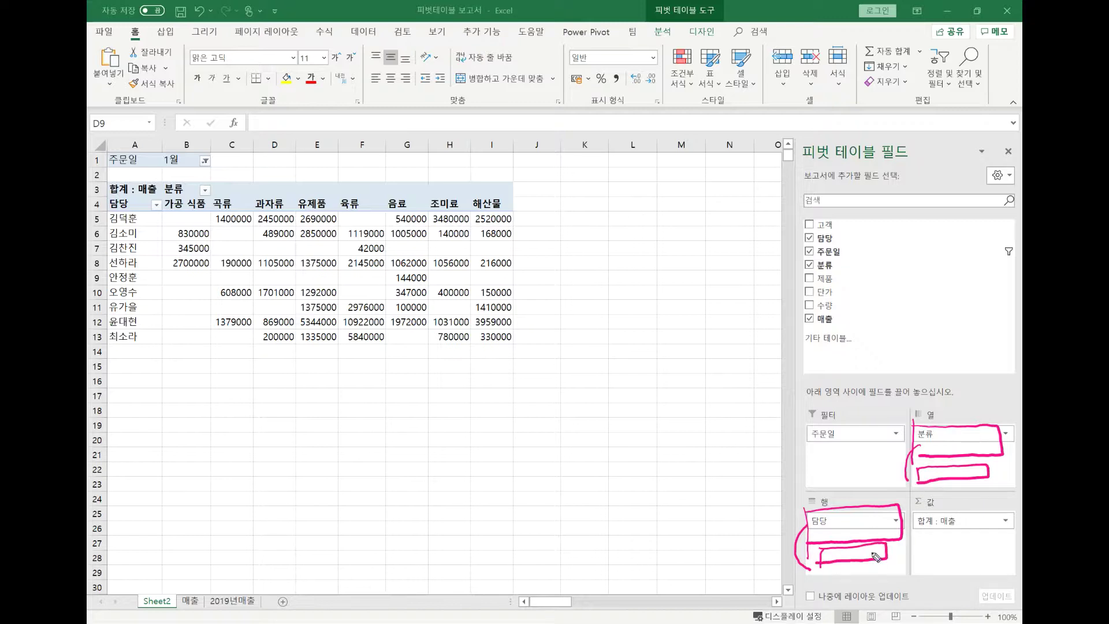
pyautogui.moveTo(959, 540); pyautogui.dragTo(999, 533)
# Review the 주문일 filter field in relation to the workbook's sheet tabs
pyautogui.moveTo(863, 415); pyautogui.dragTo(811, 457)
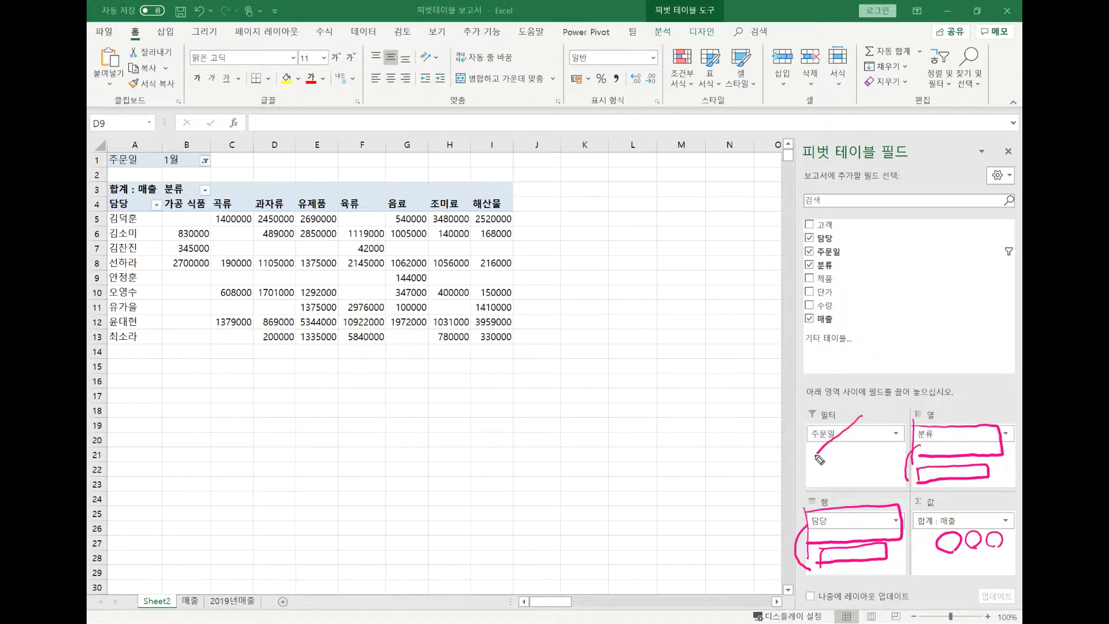
pyautogui.moveTo(821, 414); pyautogui.dragTo(860, 456)
pyautogui.moveTo(861, 416); pyautogui.dragTo(814, 465)
pyautogui.moveTo(817, 424); pyautogui.dragTo(859, 464)
pyautogui.moveTo(853, 423); pyautogui.dragTo(819, 460)
pyautogui.moveTo(812, 413)
pyautogui.mouseDown()
pyautogui.moveTo(839, 442)
pyautogui.moveTo(800, 417)
pyautogui.moveTo(838, 417)
pyautogui.moveTo(832, 439)
pyautogui.mouseUp()
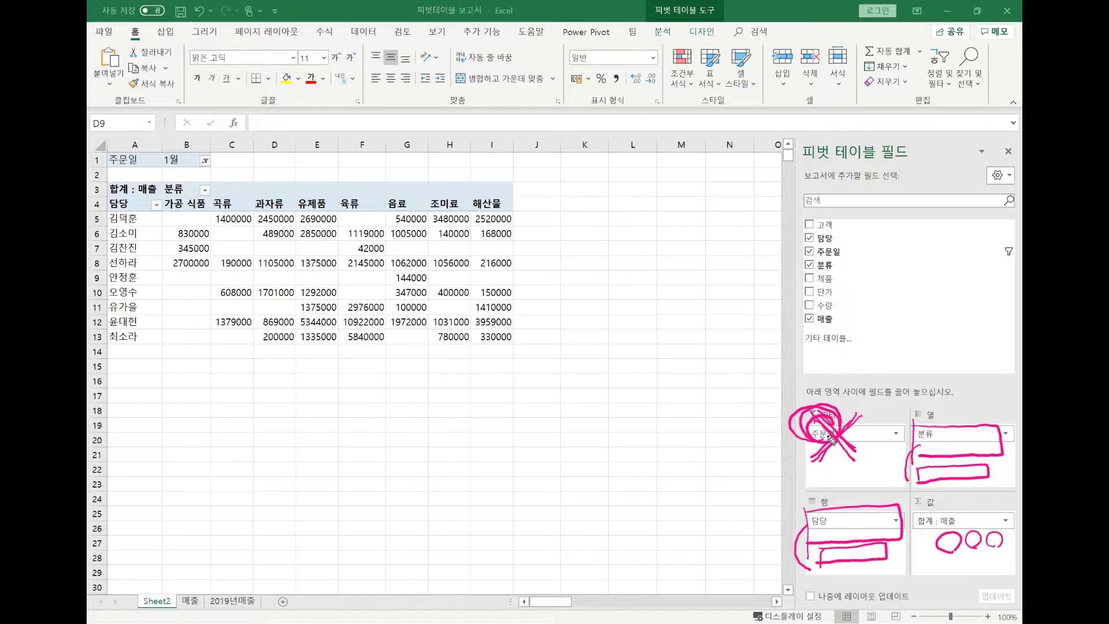
pyautogui.moveTo(360, 584)
pyautogui.mouseDown()
pyautogui.moveTo(355, 597)
pyautogui.moveTo(404, 607)
pyautogui.moveTo(519, 600)
pyautogui.mouseUp()
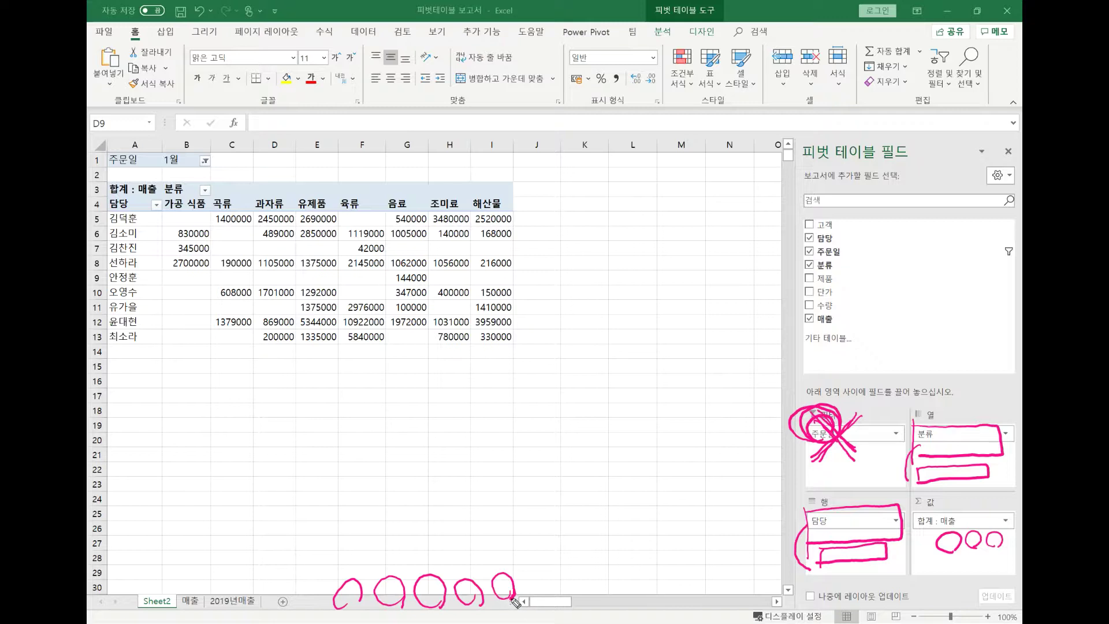
pyautogui.moveTo(522, 598)
pyautogui.mouseDown()
pyautogui.moveTo(551, 586)
pyautogui.moveTo(550, 600)
pyautogui.moveTo(561, 577)
pyautogui.moveTo(594, 581)
pyautogui.moveTo(589, 604)
pyautogui.moveTo(627, 585)
pyautogui.mouseUp()
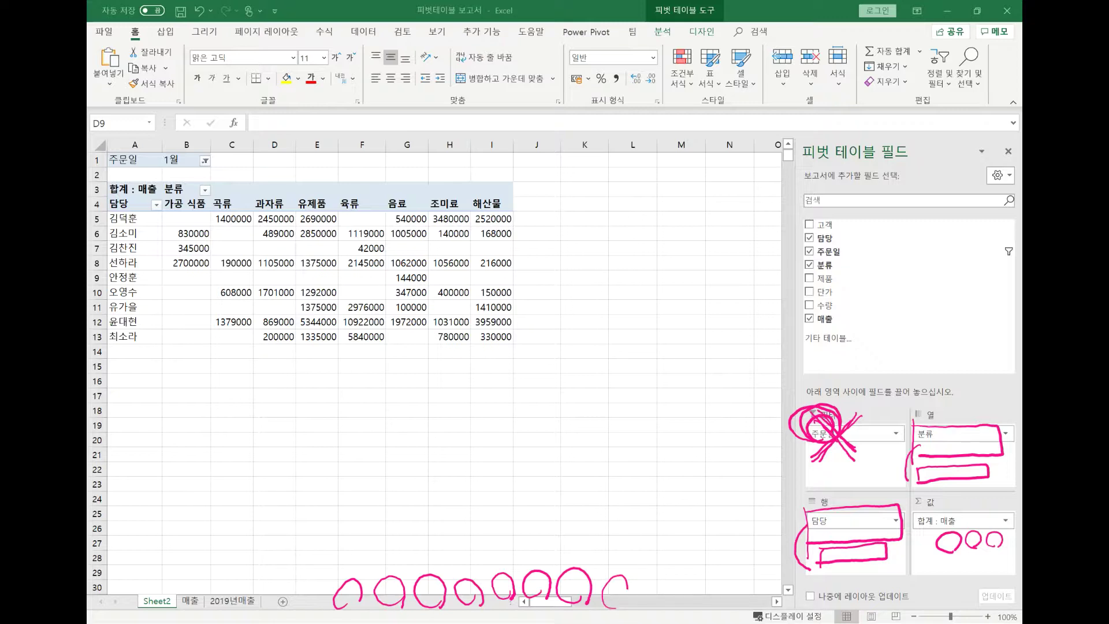
pyautogui.press('Escape')
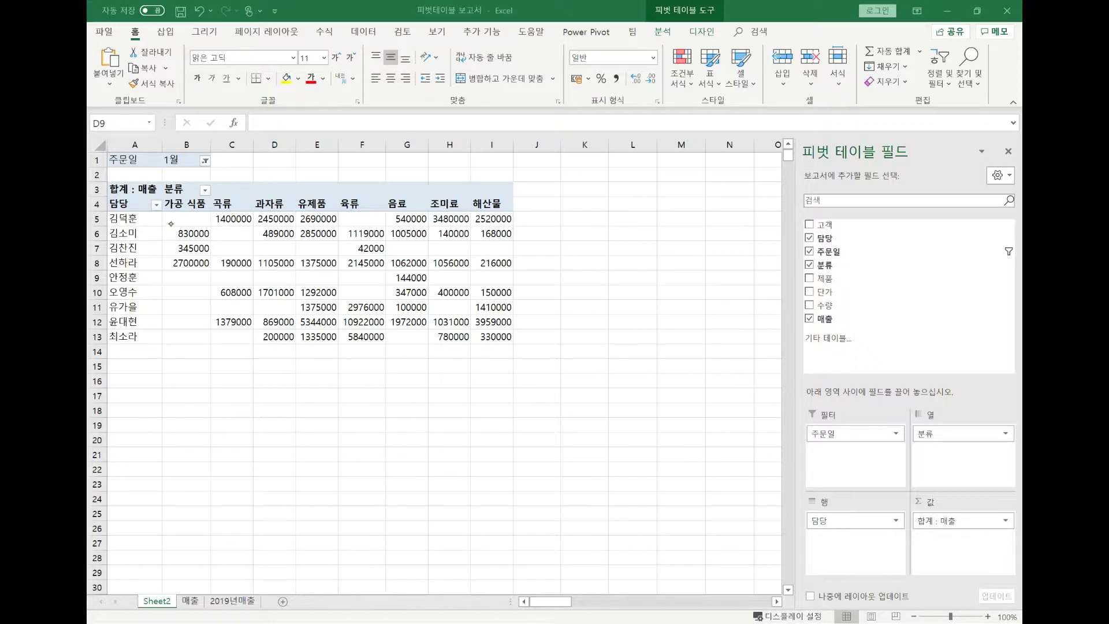
# Examine the 1월 report's 담당 rows and 분류 columns as the layout for separate monthly sheets
pyautogui.moveTo(497, 203); pyautogui.dragTo(502, 183)
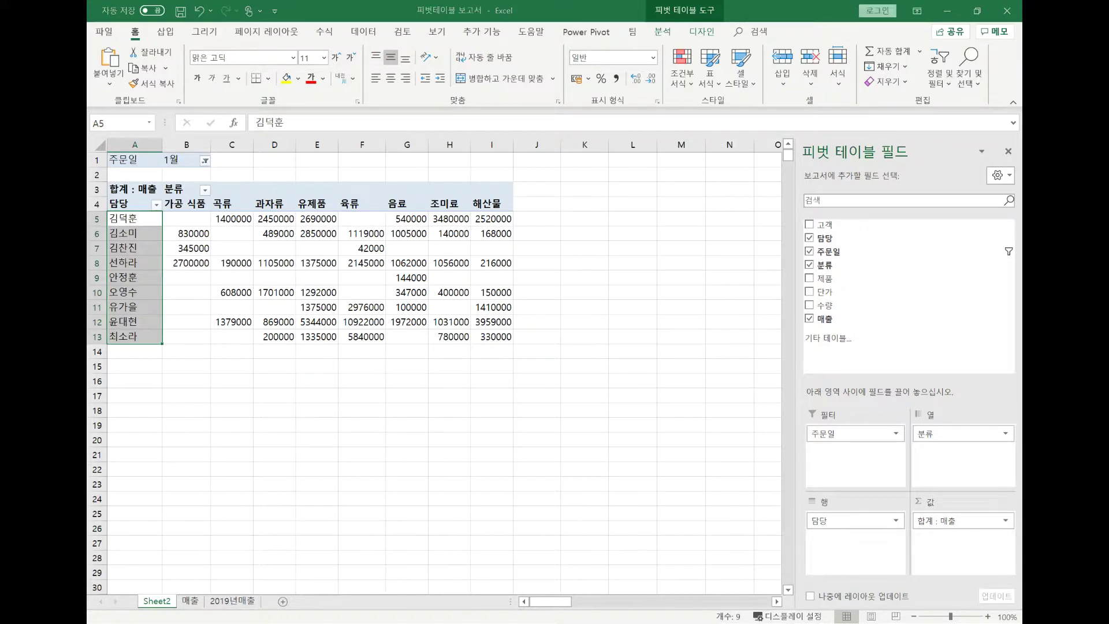
pyautogui.moveTo(165, 214)
pyautogui.mouseDown()
pyautogui.moveTo(511, 218)
pyautogui.moveTo(168, 378)
pyautogui.mouseUp()
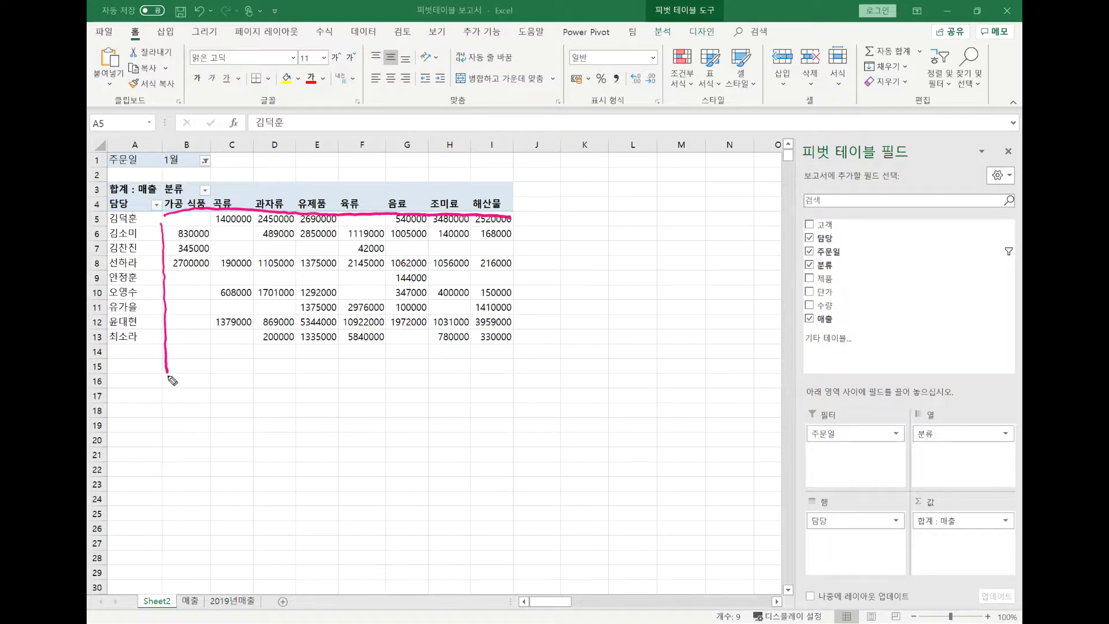
pyautogui.moveTo(193, 176)
pyautogui.mouseDown()
pyautogui.moveTo(163, 157)
pyautogui.moveTo(185, 180)
pyautogui.moveTo(230, 329)
pyautogui.moveTo(248, 610)
pyautogui.mouseUp()
pyautogui.moveTo(258, 601)
pyautogui.mouseDown()
pyautogui.moveTo(256, 584)
pyautogui.moveTo(274, 595)
pyautogui.mouseUp()
pyautogui.moveTo(106, 196); pyautogui.dragTo(106, 318)
pyautogui.moveTo(137, 205)
pyautogui.mouseDown()
pyautogui.moveTo(289, 195)
pyautogui.moveTo(470, 342)
pyautogui.moveTo(145, 317)
pyautogui.mouseUp()
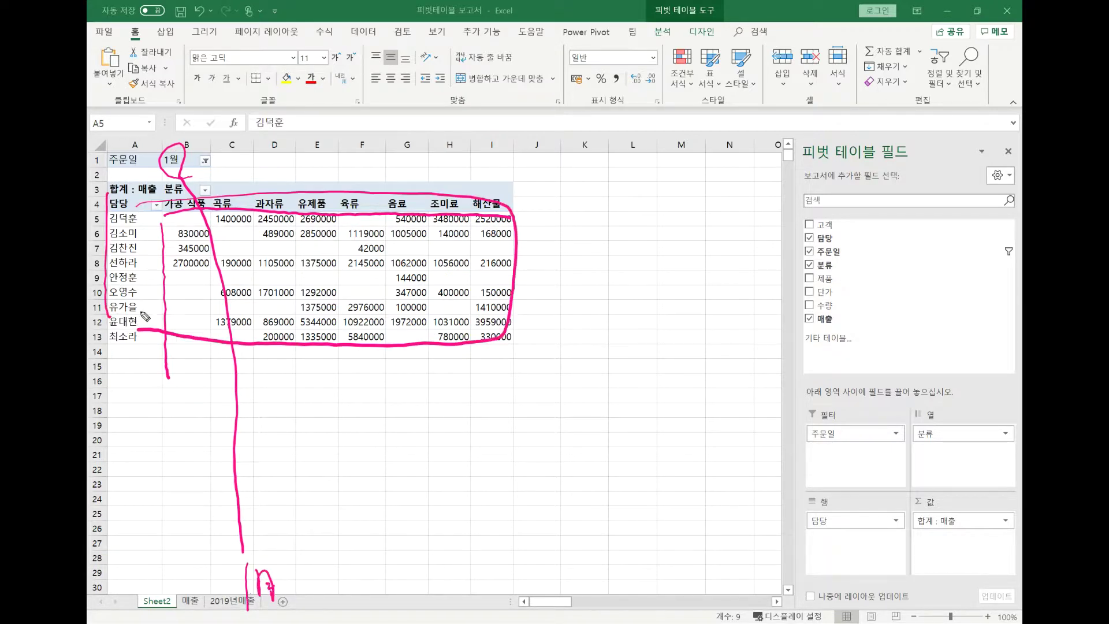
pyautogui.moveTo(321, 584)
pyautogui.mouseDown()
pyautogui.moveTo(331, 596)
pyautogui.moveTo(353, 578)
pyautogui.moveTo(365, 612)
pyautogui.moveTo(364, 591)
pyautogui.mouseUp()
pyautogui.moveTo(170, 364)
pyautogui.mouseDown()
pyautogui.moveTo(312, 176)
pyautogui.moveTo(379, 372)
pyautogui.mouseUp()
pyautogui.moveTo(383, 594); pyautogui.dragTo(398, 522)
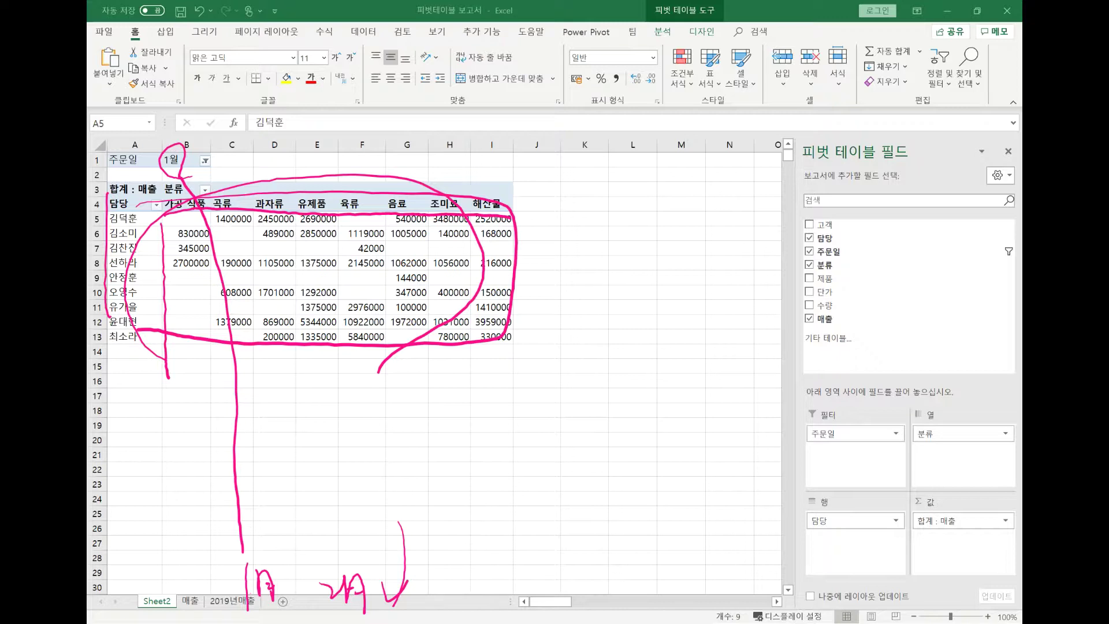
pyautogui.press('Escape')
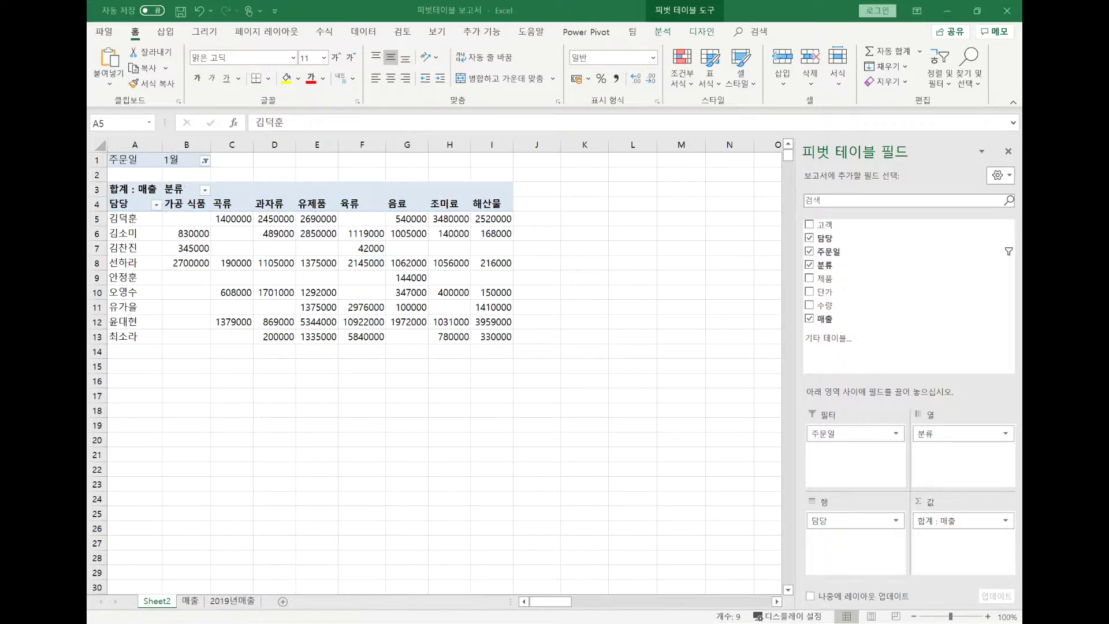
# Look up the 보고서 필터 페이지 표시 command among the pivot table's options
pyautogui.hotkey('ctrl', 'shift', 'Down')
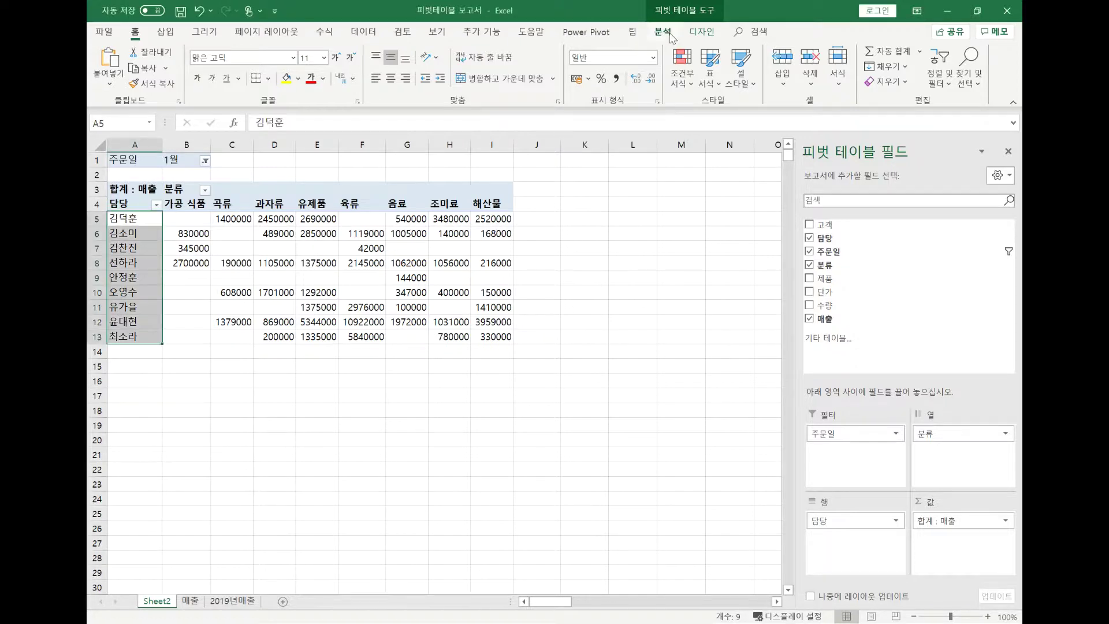
pyautogui.click(663, 32)
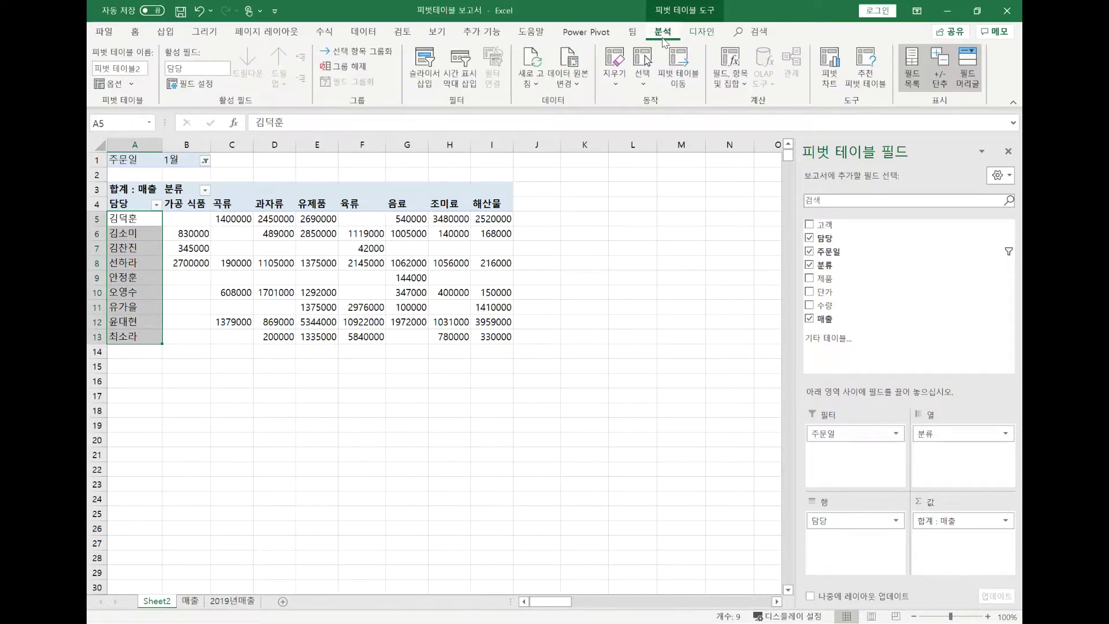
pyautogui.click(132, 84)
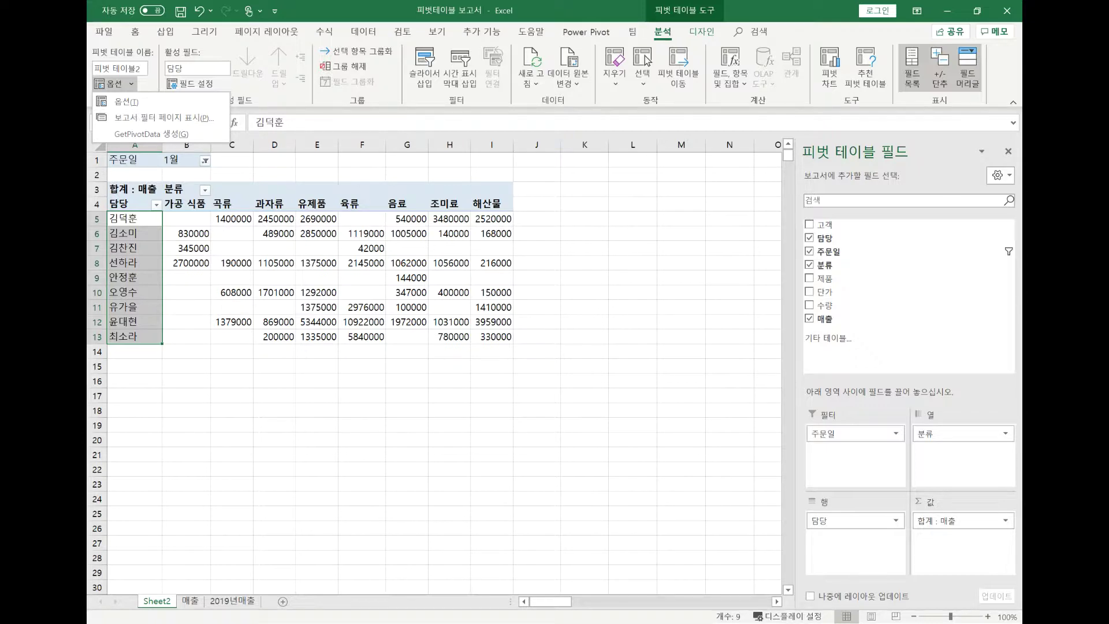
pyautogui.click(164, 118)
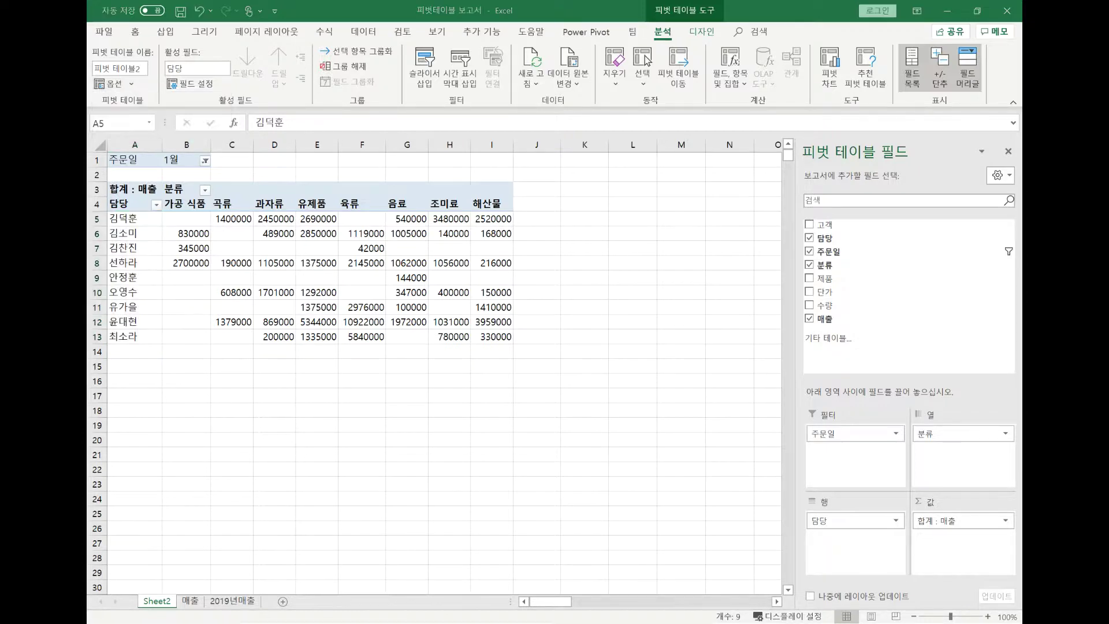
# Examine the 주문일 filter field as the basis for splitting the report across several sheets
pyautogui.moveTo(819, 453)
pyautogui.mouseDown()
pyautogui.moveTo(851, 411)
pyautogui.moveTo(805, 418)
pyautogui.moveTo(860, 444)
pyautogui.mouseUp()
pyautogui.moveTo(383, 581)
pyautogui.mouseDown()
pyautogui.moveTo(383, 595)
pyautogui.moveTo(450, 587)
pyautogui.moveTo(457, 601)
pyautogui.mouseUp()
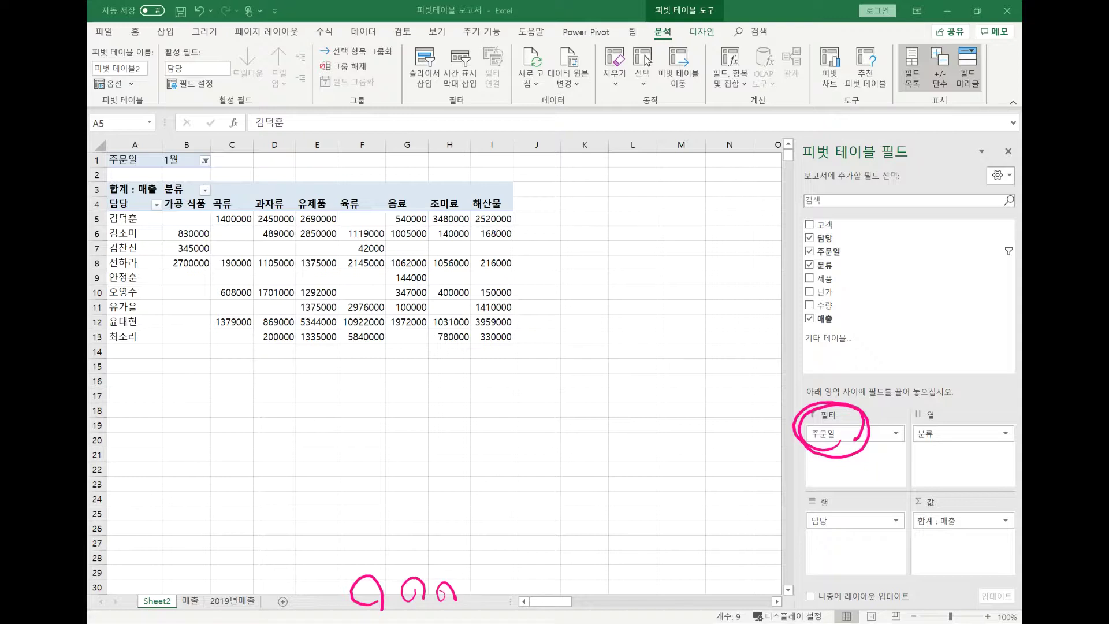
pyautogui.press('Escape')
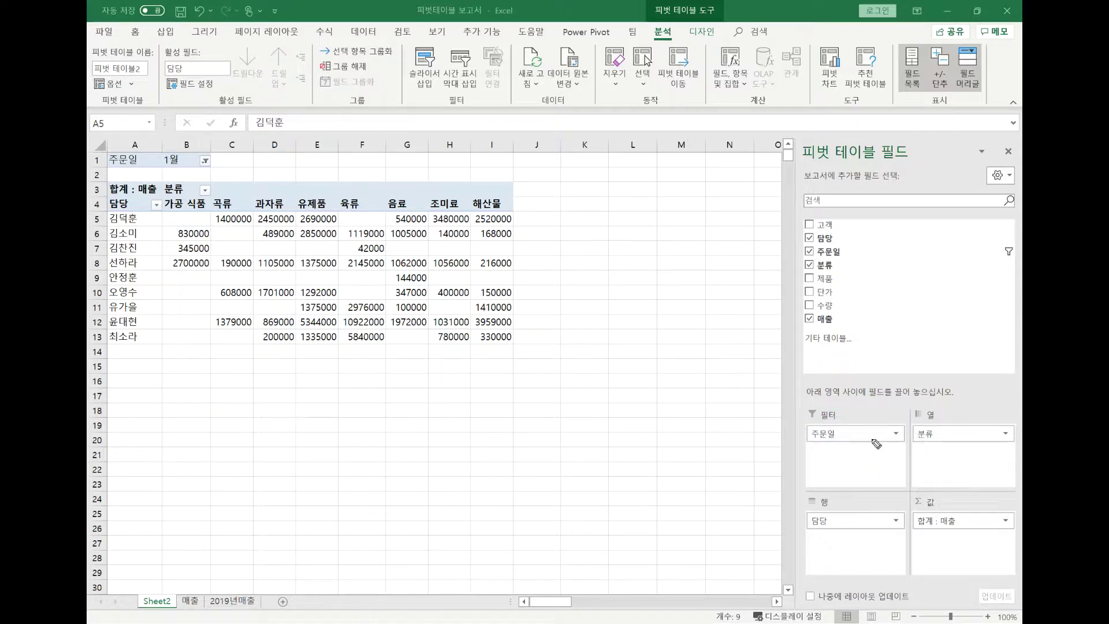
pyautogui.moveTo(849, 446)
pyautogui.mouseDown()
pyautogui.moveTo(790, 426)
pyautogui.moveTo(839, 449)
pyautogui.mouseUp()
pyautogui.moveTo(421, 608)
pyautogui.mouseDown()
pyautogui.moveTo(433, 596)
pyautogui.moveTo(493, 602)
pyautogui.moveTo(537, 581)
pyautogui.moveTo(546, 596)
pyautogui.moveTo(650, 603)
pyautogui.mouseUp()
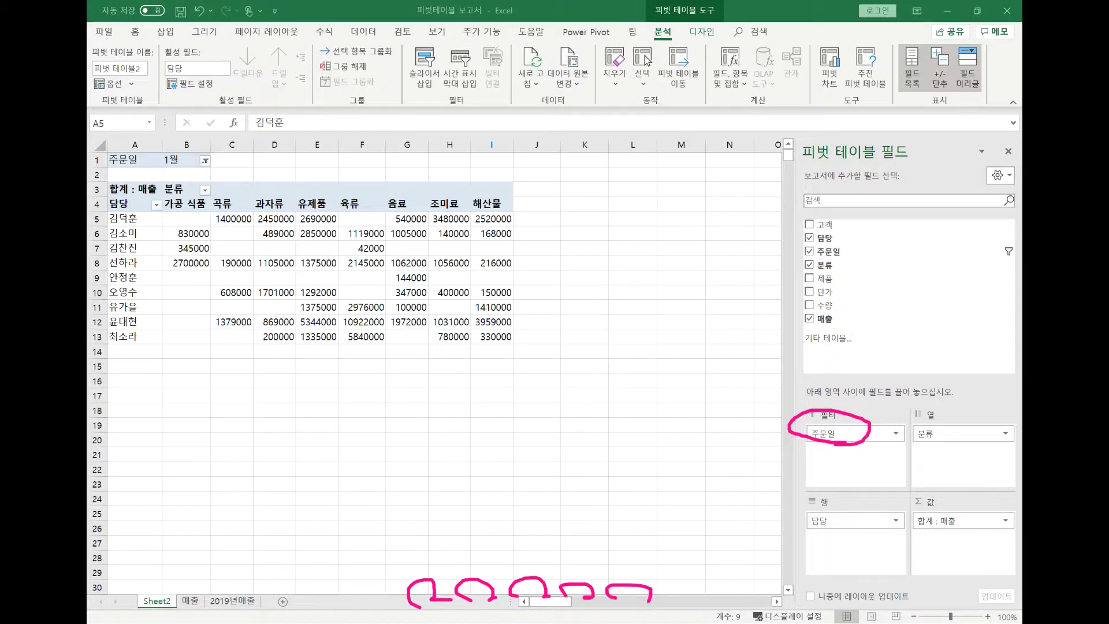
pyautogui.press('Escape')
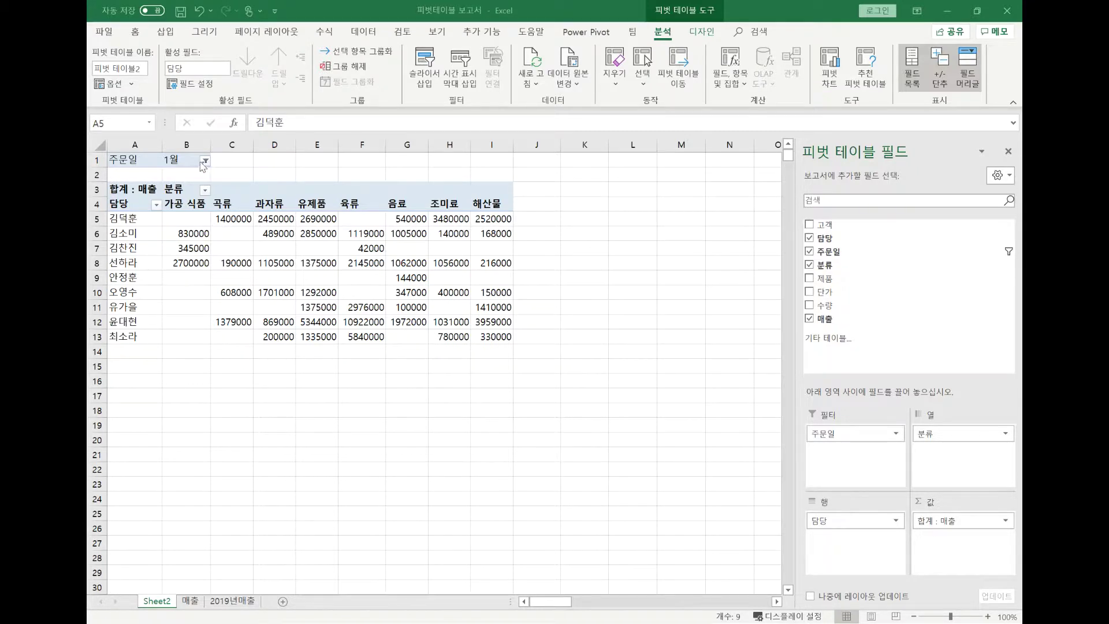
# Generate separate report filter pages from the pivot table for the 주문일 field
pyautogui.click(132, 84)
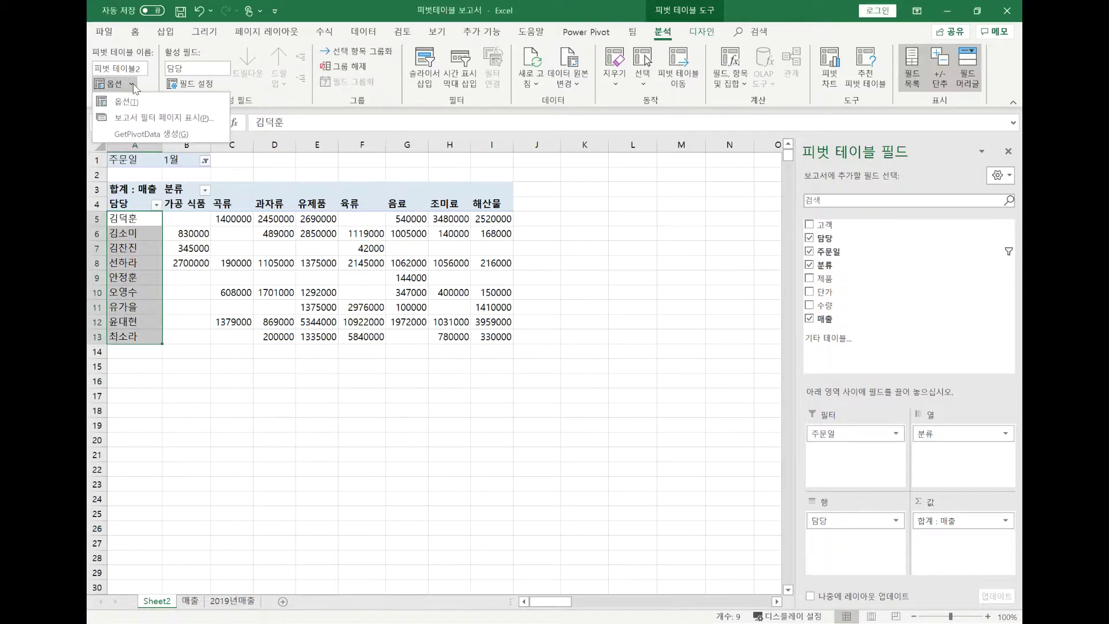
pyautogui.click(140, 119)
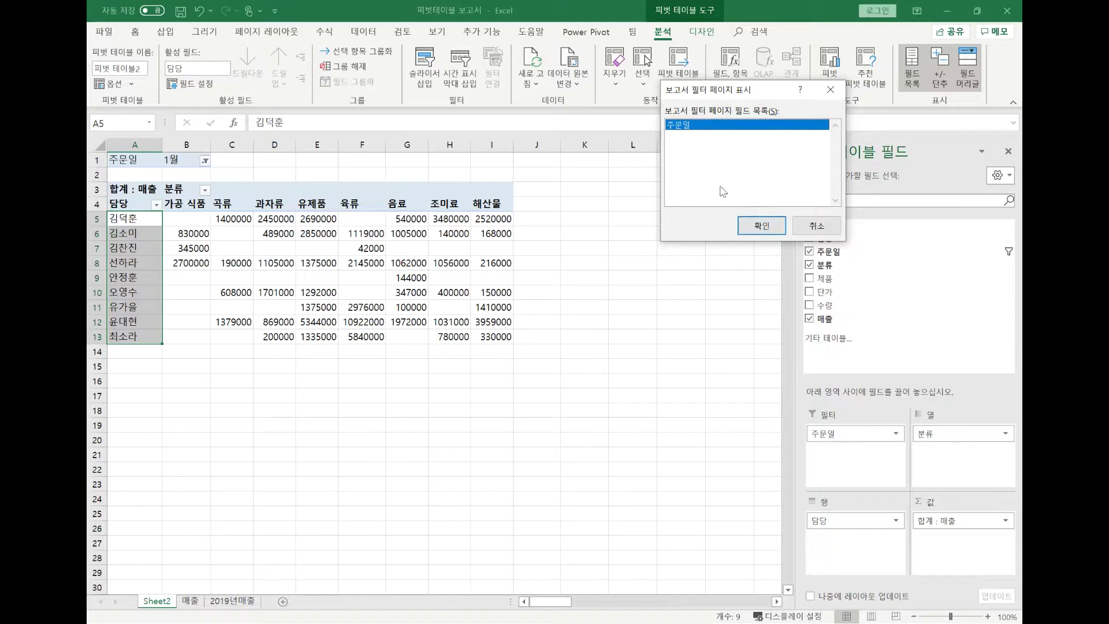
pyautogui.click(762, 225)
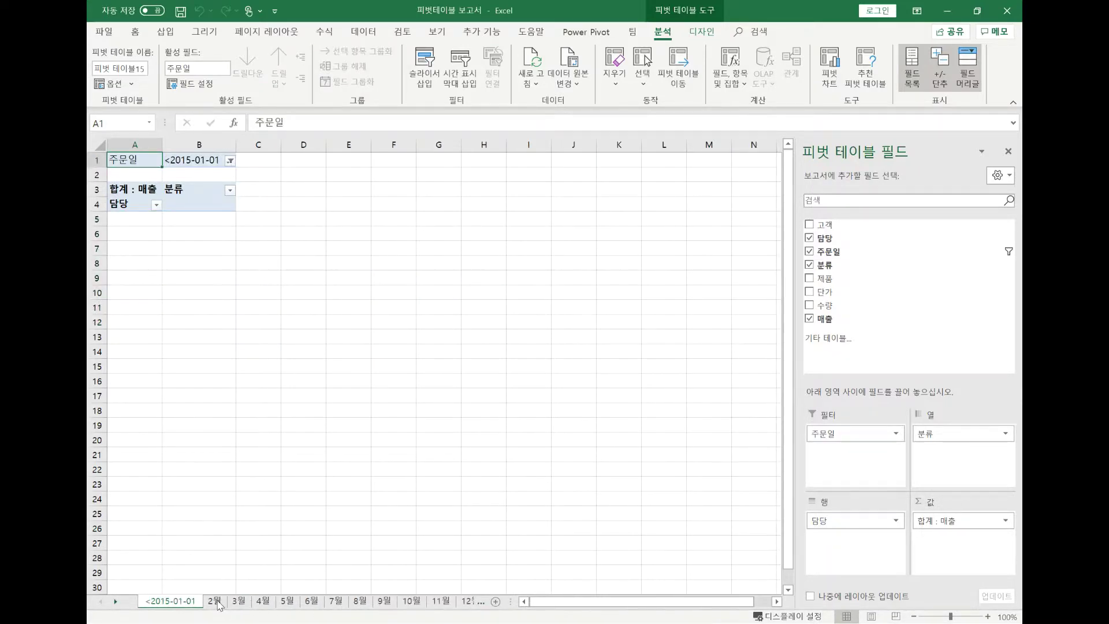
# Look through the generated monthly report sheets from 2월 to 8월
pyautogui.click(215, 601)
pyautogui.click(238, 601)
pyautogui.click(263, 601)
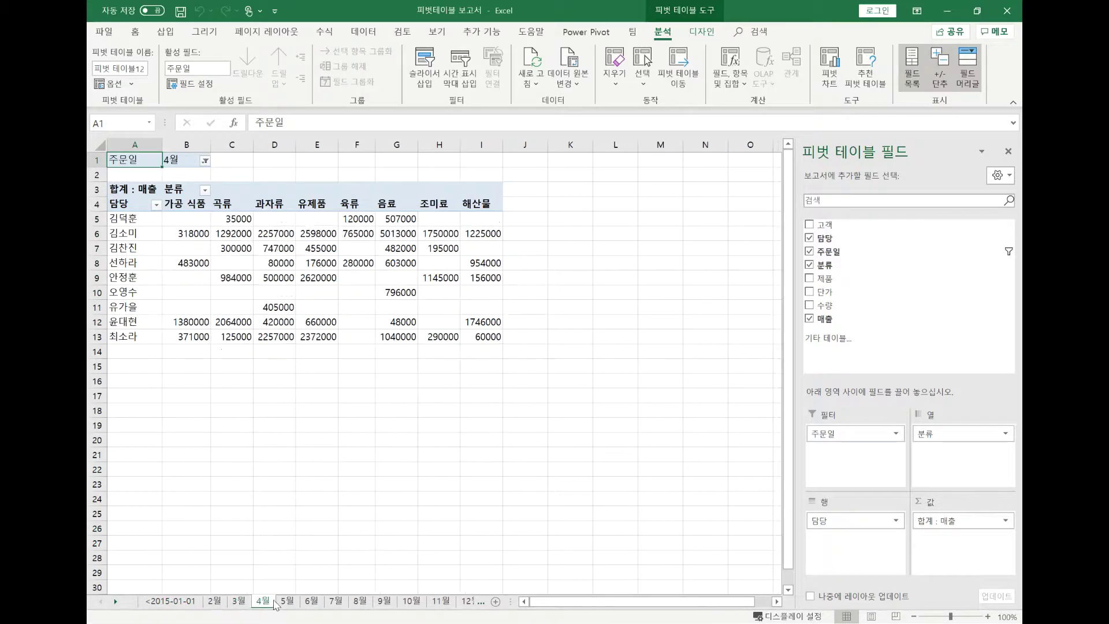
pyautogui.click(283, 603)
pyautogui.click(312, 601)
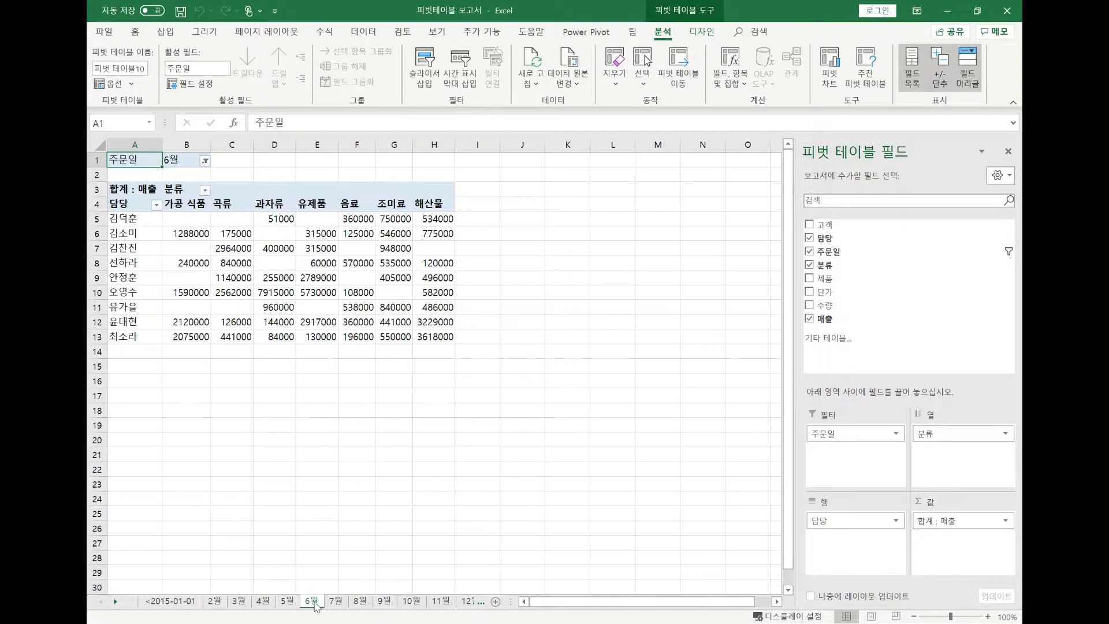
pyautogui.click(344, 602)
pyautogui.click(361, 602)
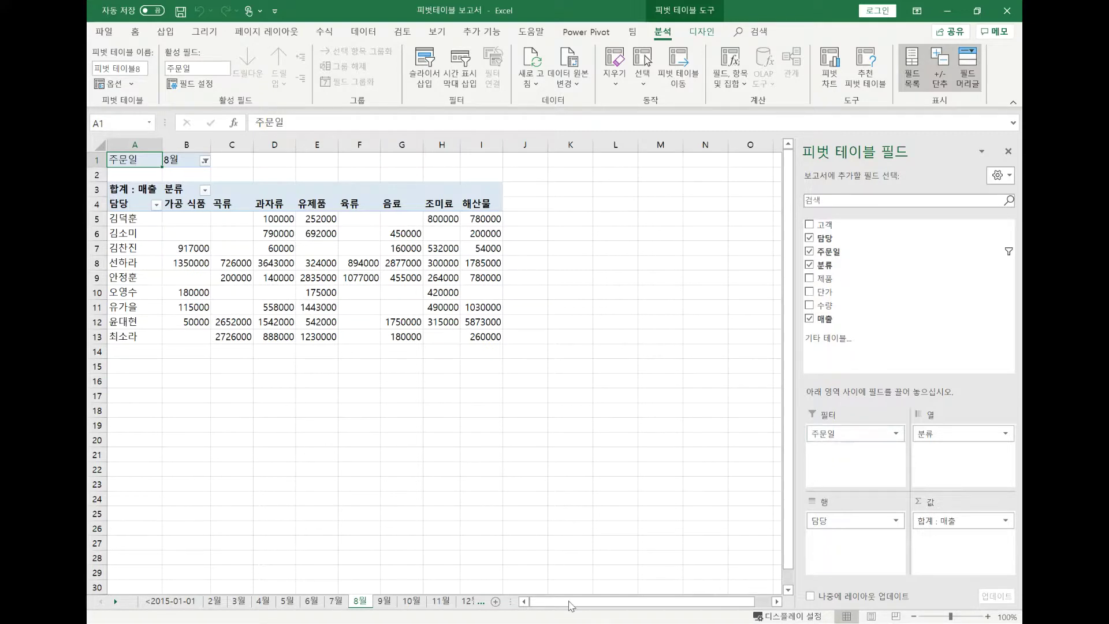
# Delete all the generated report filter sheets from <2015-01-01 through >2019-01-01
pyautogui.click(186, 604)
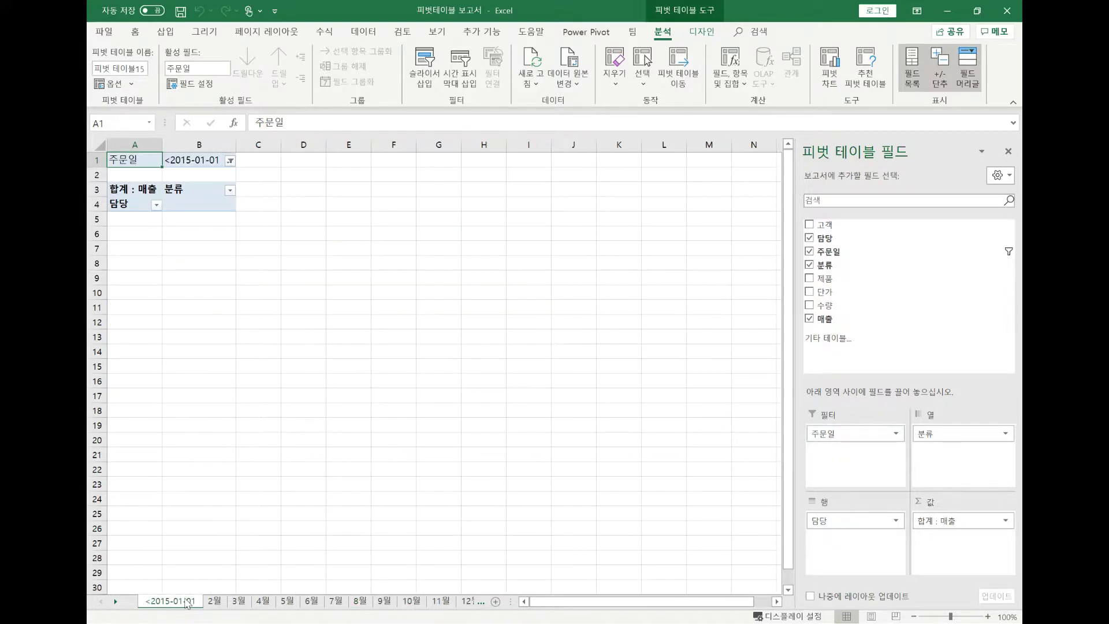
pyautogui.keyDown('shift'); pyautogui.click(464, 602); pyautogui.keyUp('shift')
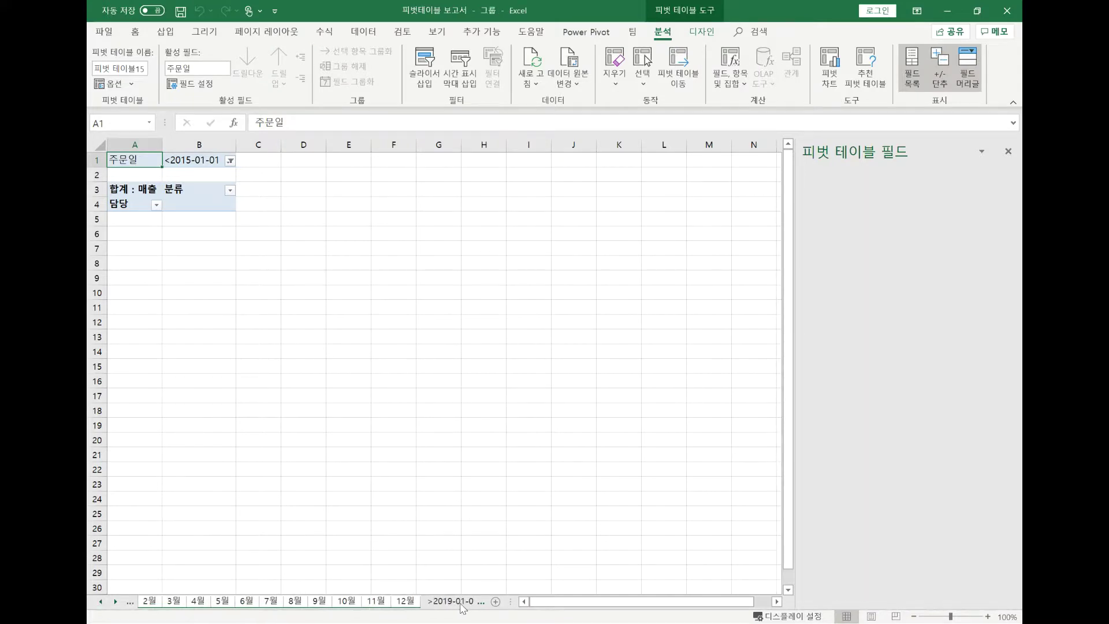
pyautogui.rightClick(462, 604)
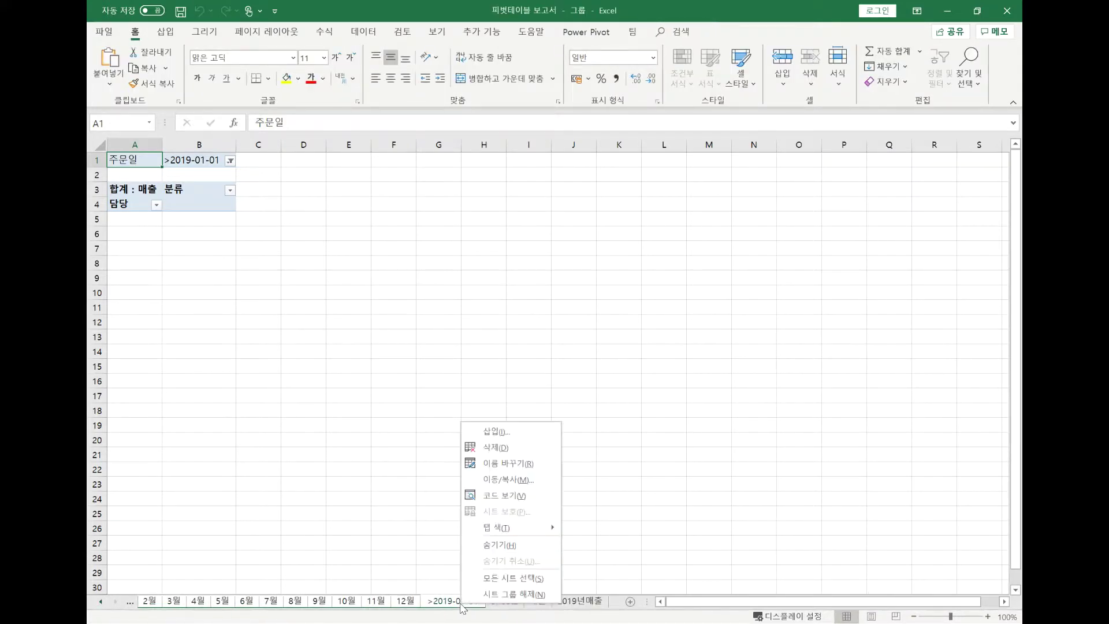
pyautogui.click(503, 448)
pyautogui.click(548, 354)
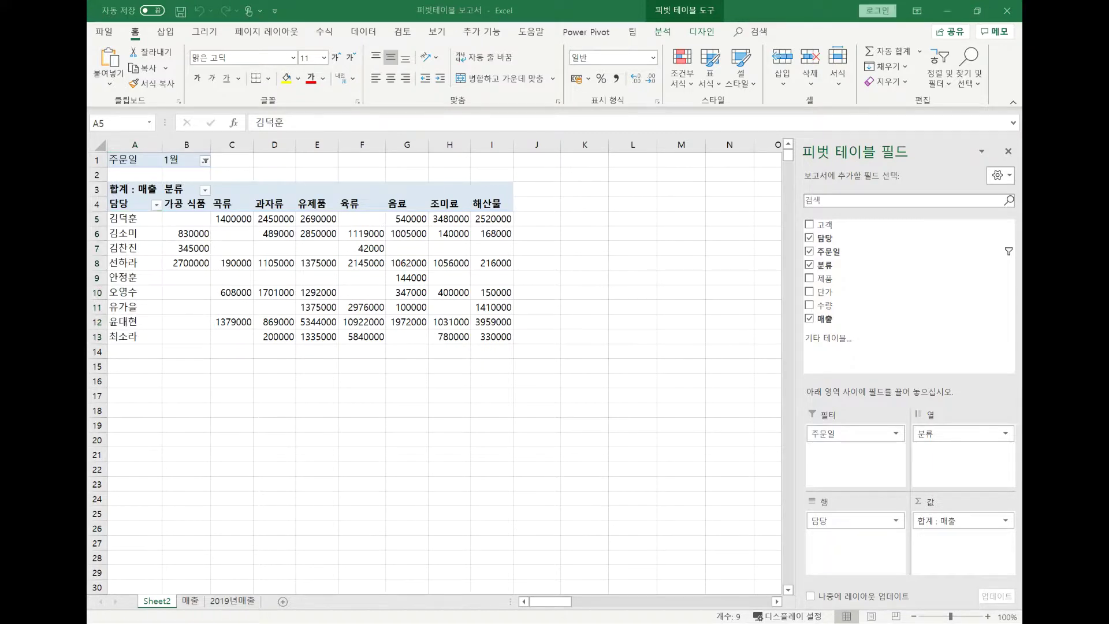
# Remove the 주문일 field from the pivot table's filter area
pyautogui.moveTo(823, 454)
pyautogui.mouseDown()
pyautogui.moveTo(854, 436)
pyautogui.moveTo(848, 452)
pyautogui.mouseUp()
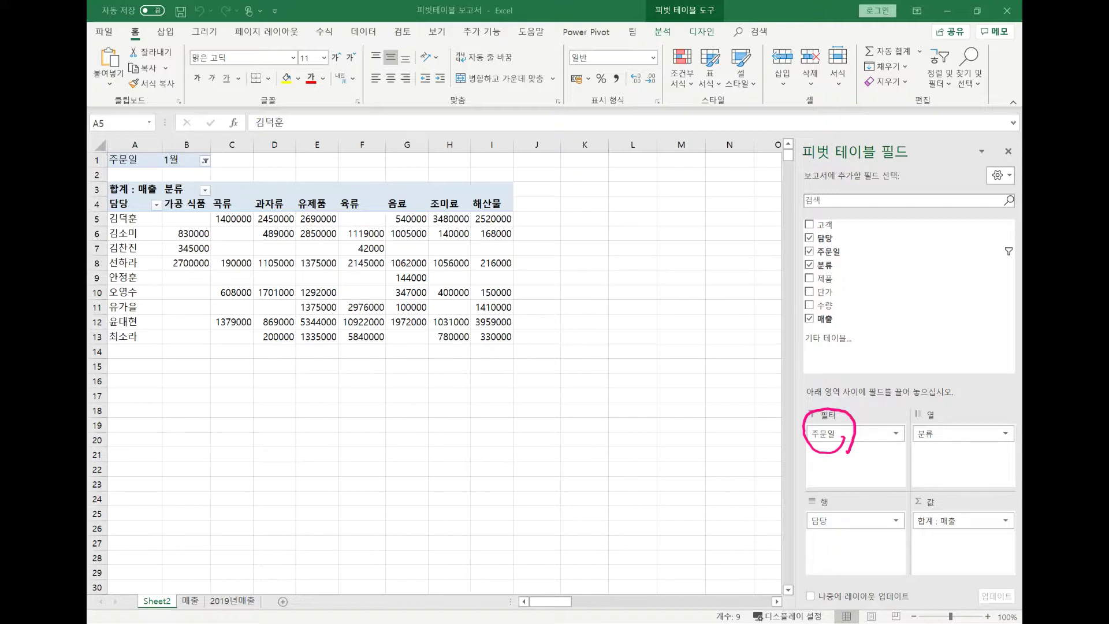
pyautogui.press('Escape')
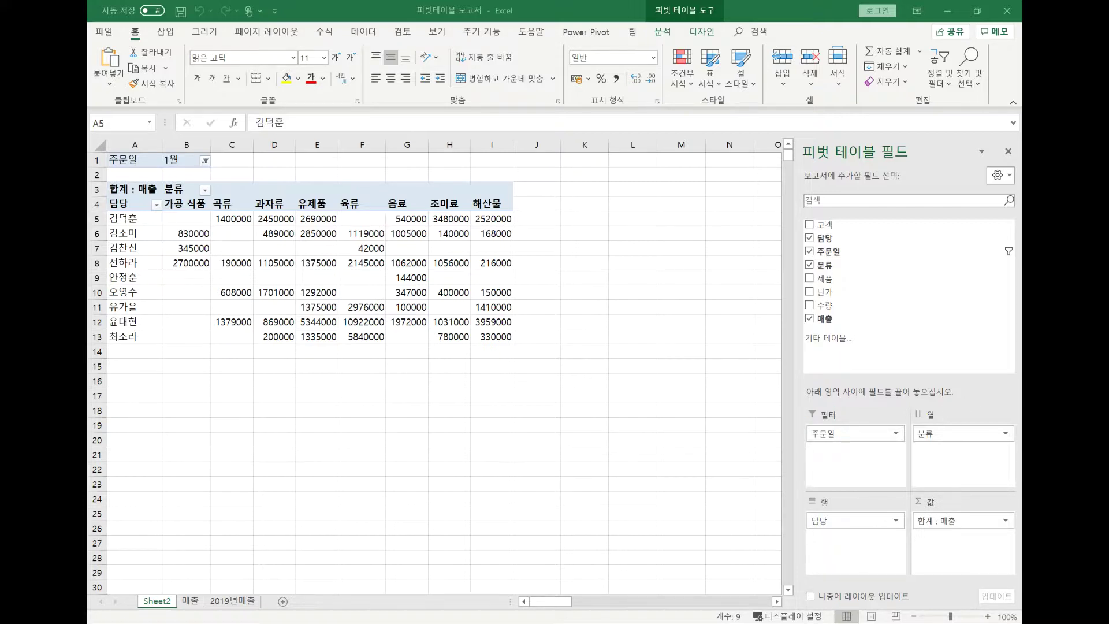
pyautogui.press('Escape')
pyautogui.moveTo(843, 433); pyautogui.dragTo(900, 318)
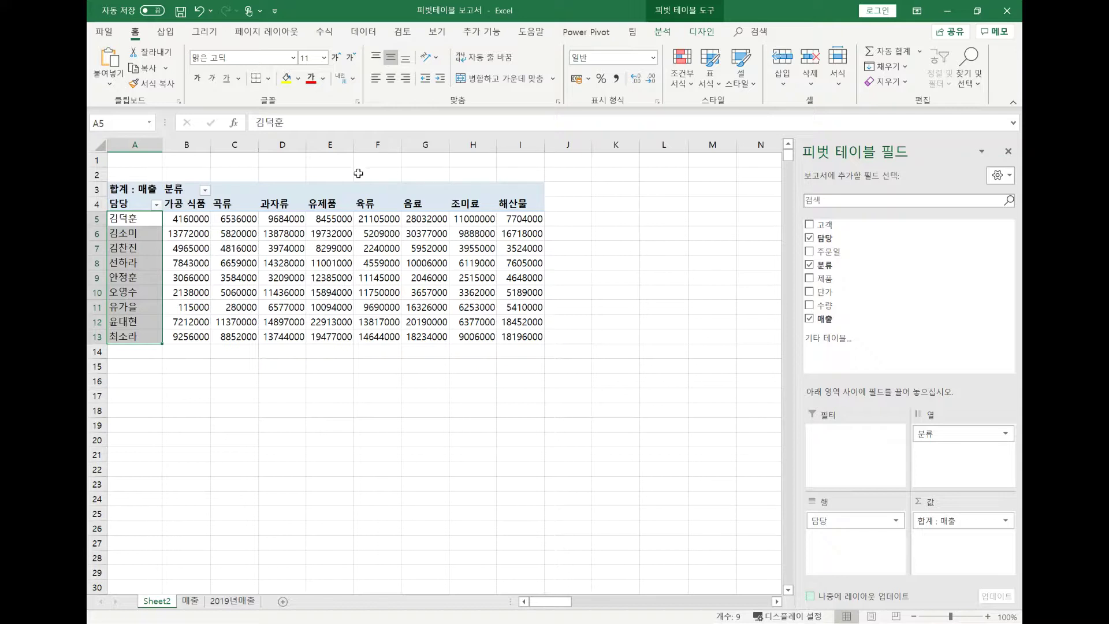
# Extract the source records behind the 유제품 value in E7 to a new sheet and widen its 담당 and 주문일 columns
pyautogui.click(297, 219)
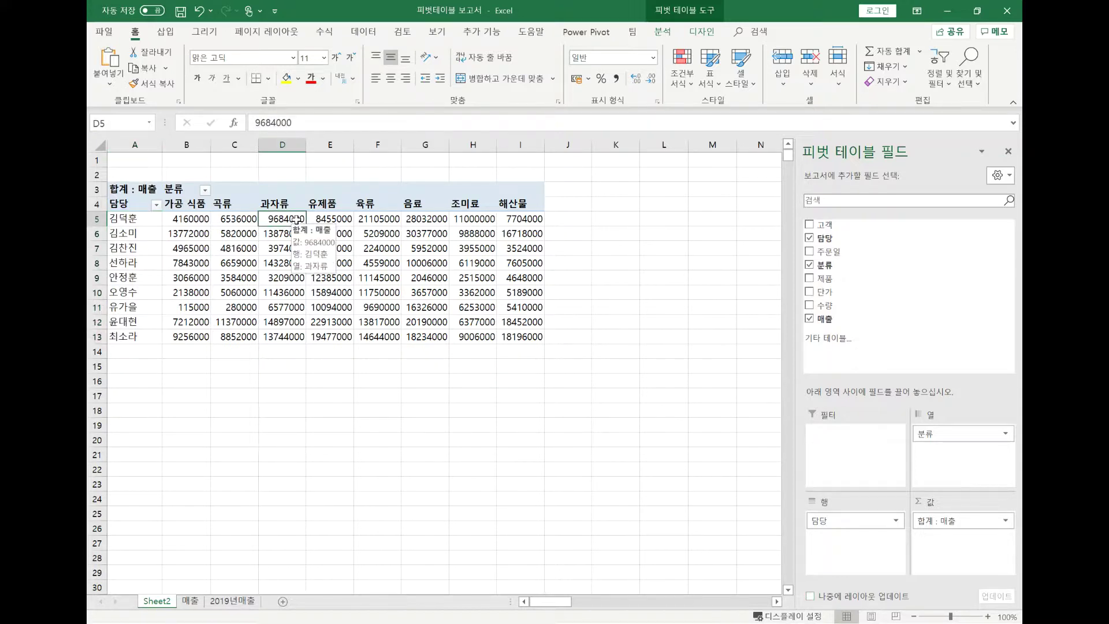
pyautogui.click(334, 254)
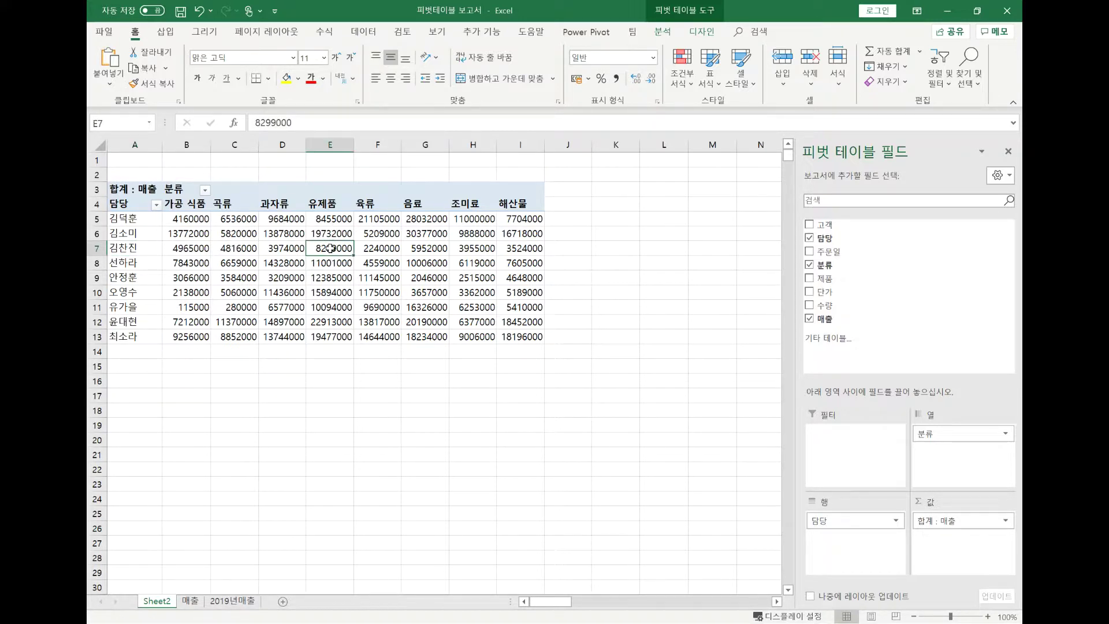
pyautogui.moveTo(331, 248)
pyautogui.doubleClick(339, 248)
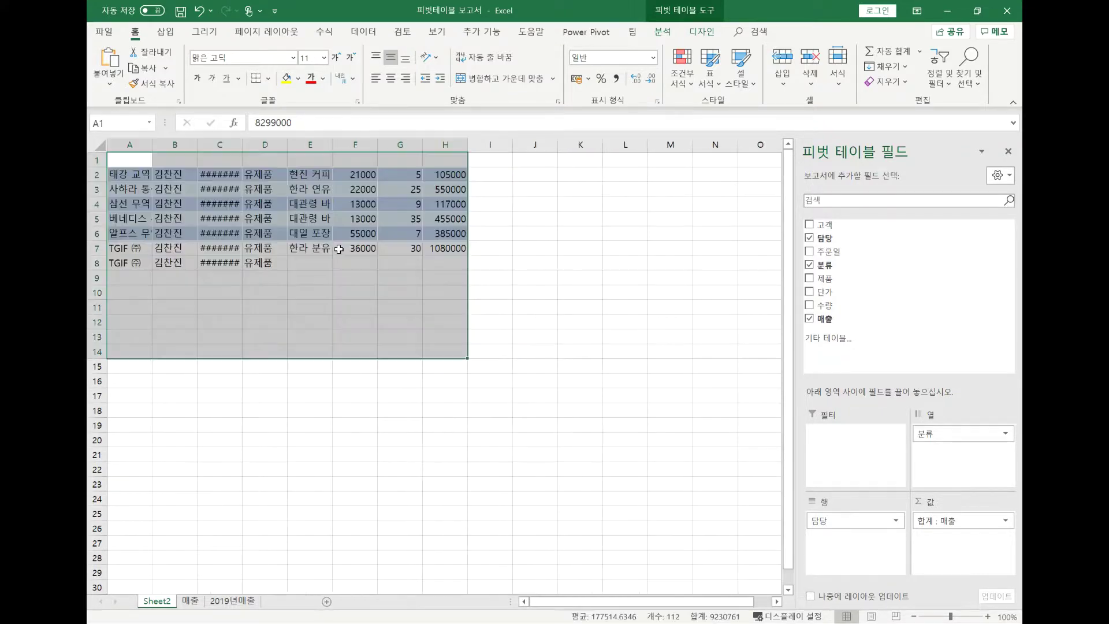
pyautogui.moveTo(198, 144); pyautogui.dragTo(313, 144)
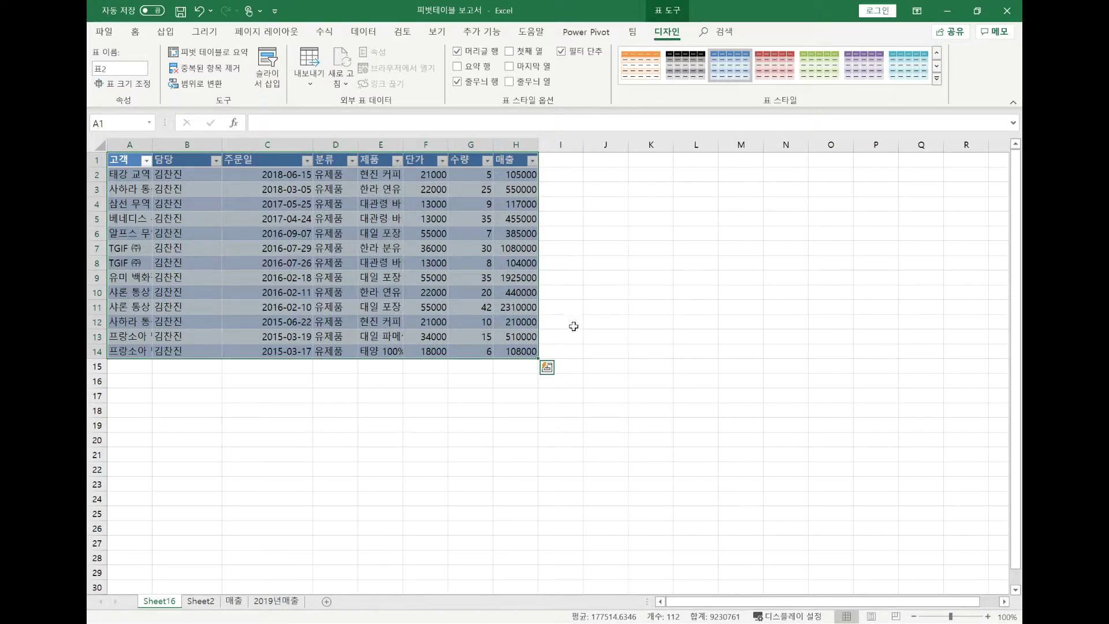
pyautogui.click(589, 352)
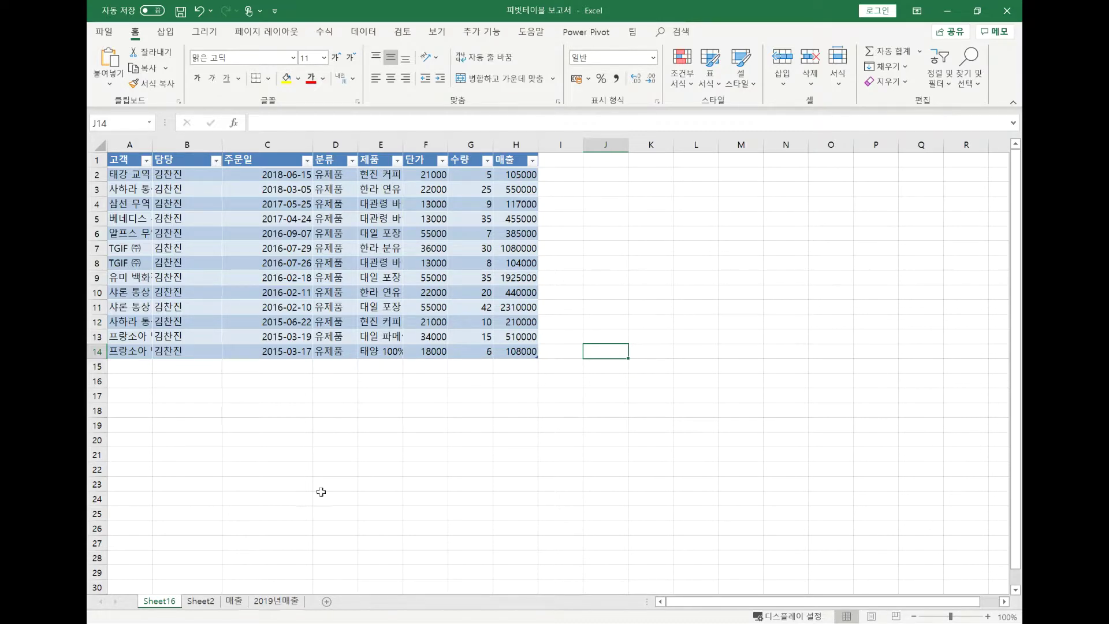
# Compare the extracted records' 담당 and 분류 columns with the pivot table value they come from
pyautogui.click(209, 602)
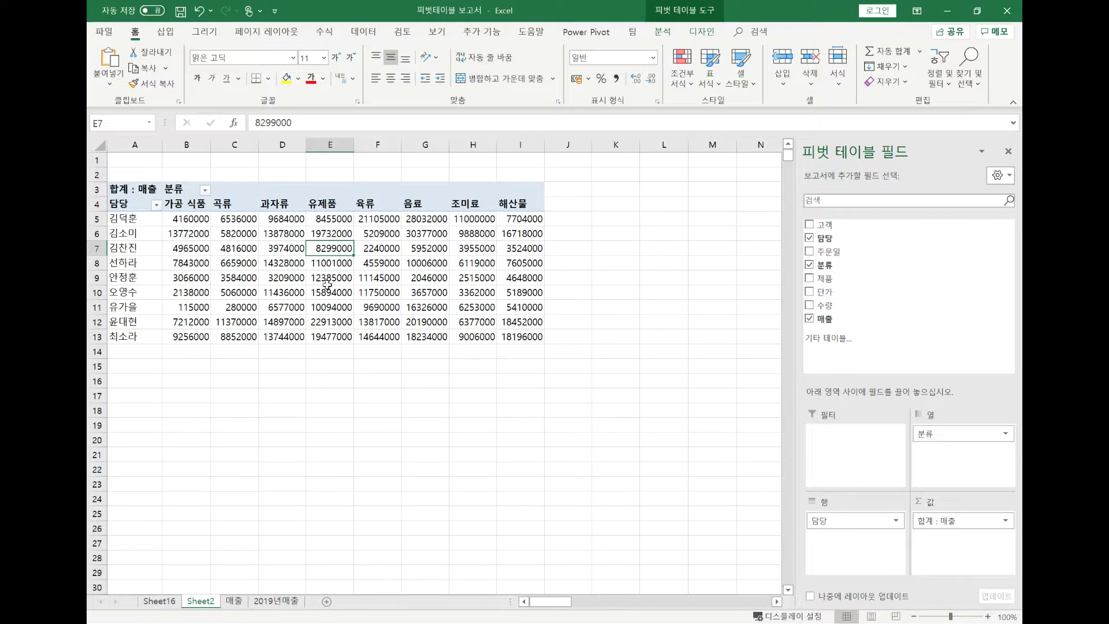
pyautogui.click(162, 601)
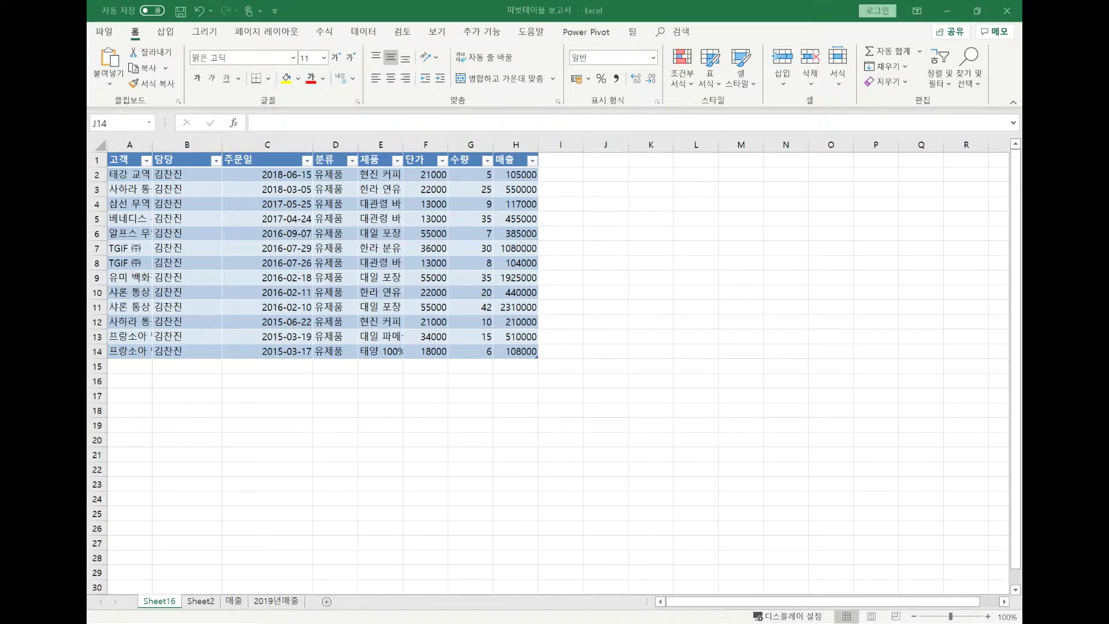
pyautogui.moveTo(197, 357)
pyautogui.mouseDown()
pyautogui.moveTo(176, 359)
pyautogui.moveTo(206, 361)
pyautogui.moveTo(195, 391)
pyautogui.mouseUp()
pyautogui.moveTo(351, 329)
pyautogui.mouseDown()
pyautogui.moveTo(334, 162)
pyautogui.moveTo(346, 353)
pyautogui.mouseUp()
pyautogui.moveTo(196, 351)
pyautogui.mouseDown()
pyautogui.moveTo(304, 365)
pyautogui.moveTo(347, 357)
pyautogui.mouseUp()
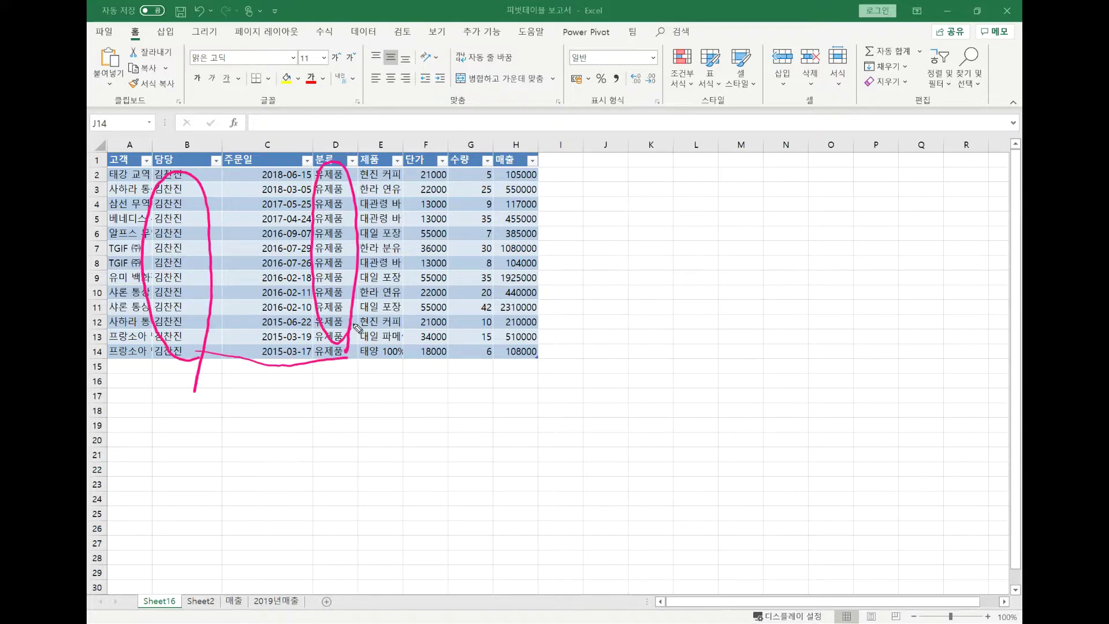
pyautogui.moveTo(137, 381)
pyautogui.mouseDown()
pyautogui.moveTo(411, 391)
pyautogui.moveTo(569, 202)
pyautogui.moveTo(249, 146)
pyautogui.moveTo(167, 375)
pyautogui.mouseUp()
pyautogui.moveTo(601, 184)
pyautogui.mouseDown()
pyautogui.moveTo(640, 179)
pyautogui.moveTo(616, 220)
pyautogui.moveTo(620, 207)
pyautogui.moveTo(630, 234)
pyautogui.mouseUp()
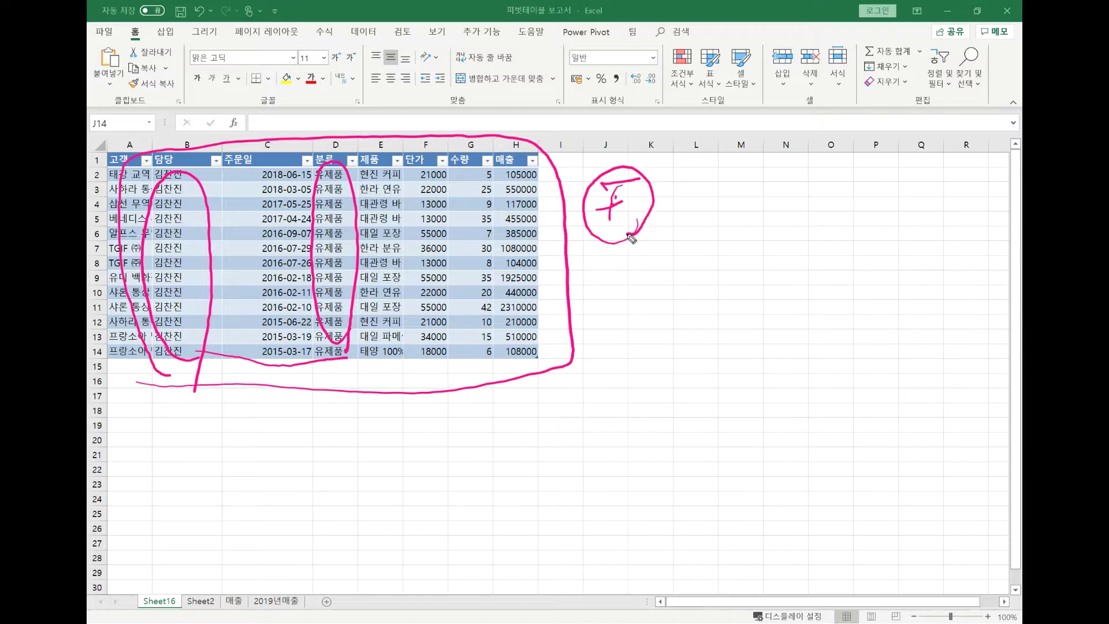
pyautogui.moveTo(675, 219)
pyautogui.mouseDown()
pyautogui.moveTo(696, 215)
pyautogui.moveTo(702, 230)
pyautogui.moveTo(747, 239)
pyautogui.moveTo(731, 254)
pyautogui.mouseUp()
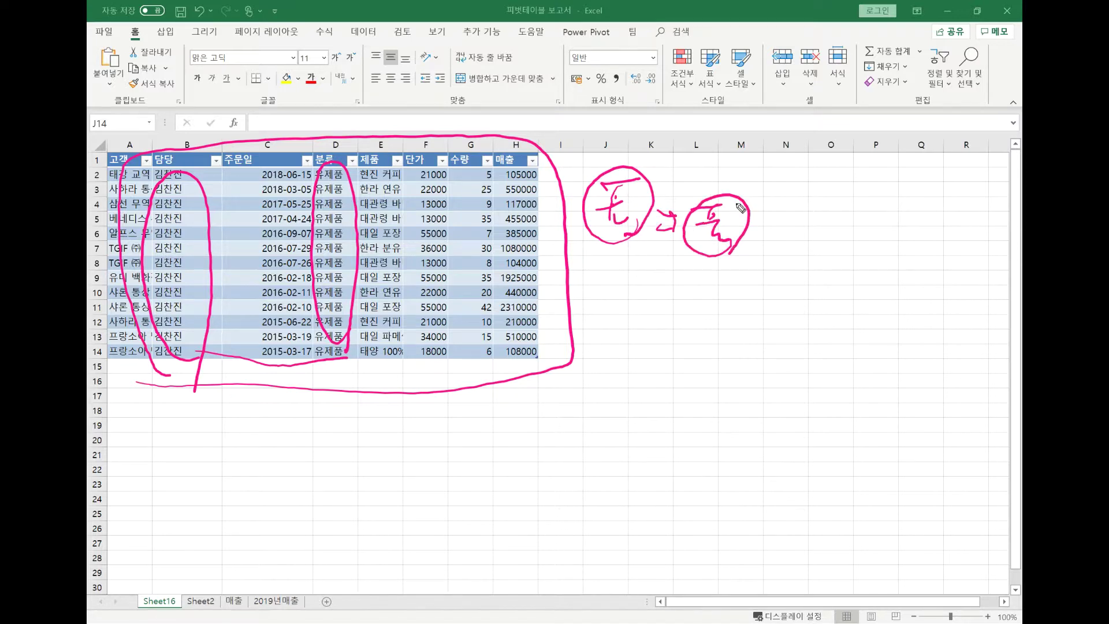
pyautogui.moveTo(612, 284); pyautogui.dragTo(608, 341)
pyautogui.moveTo(611, 309)
pyautogui.mouseDown()
pyautogui.moveTo(632, 296)
pyautogui.moveTo(719, 366)
pyautogui.moveTo(665, 277)
pyautogui.moveTo(720, 365)
pyautogui.moveTo(751, 255)
pyautogui.moveTo(761, 276)
pyautogui.mouseUp()
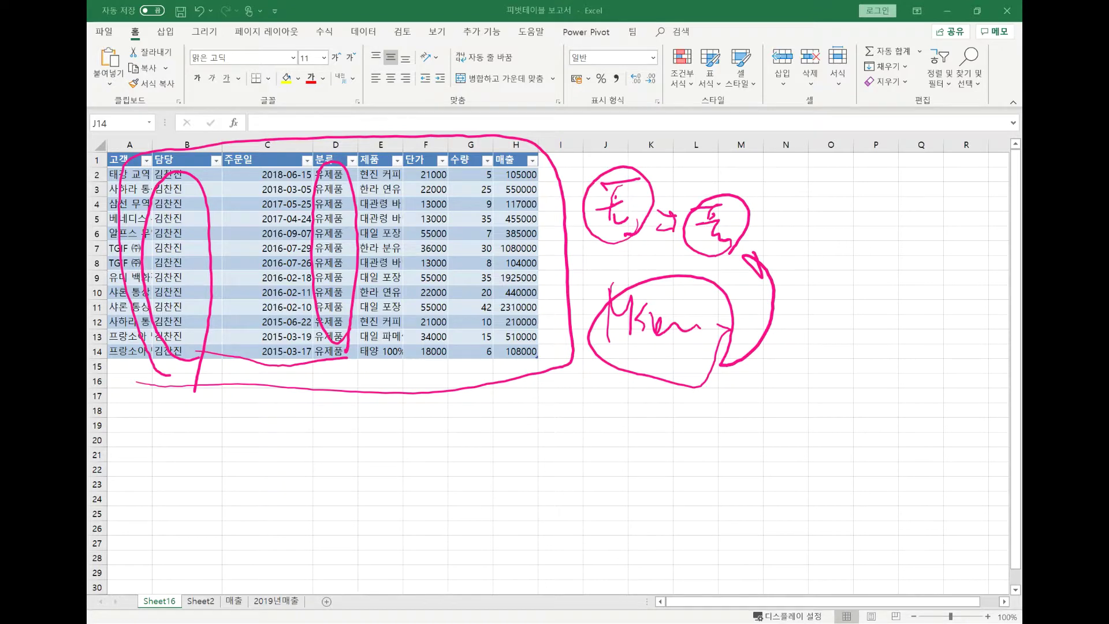
pyautogui.press('Escape')
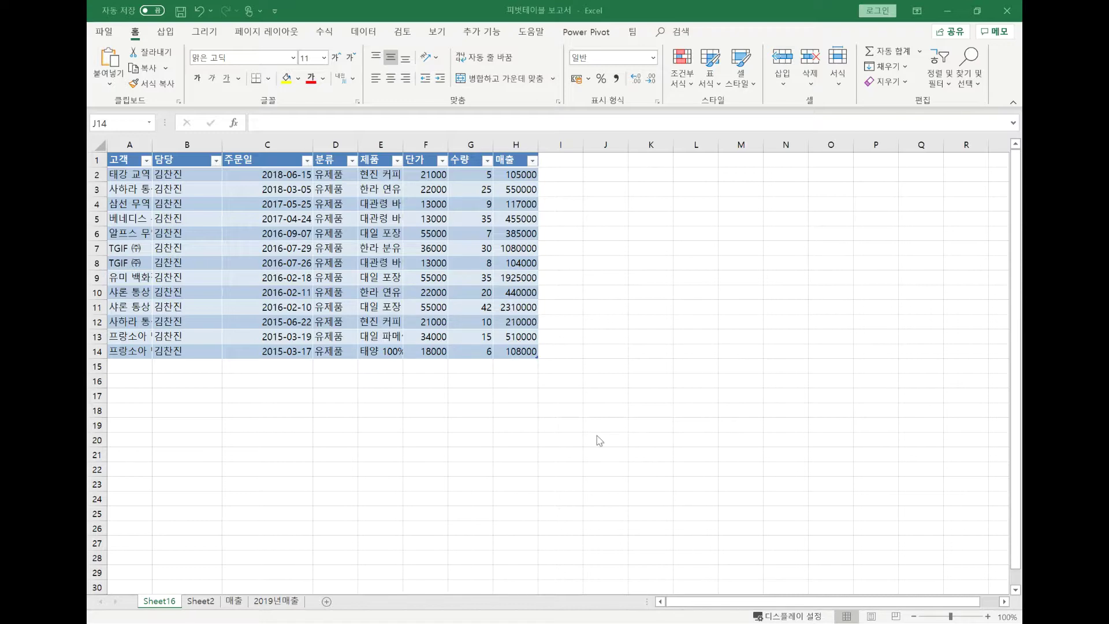
# On Sheet2, enter the formula =I5*100 in cell J5 beside the pivot table
pyautogui.click(199, 602)
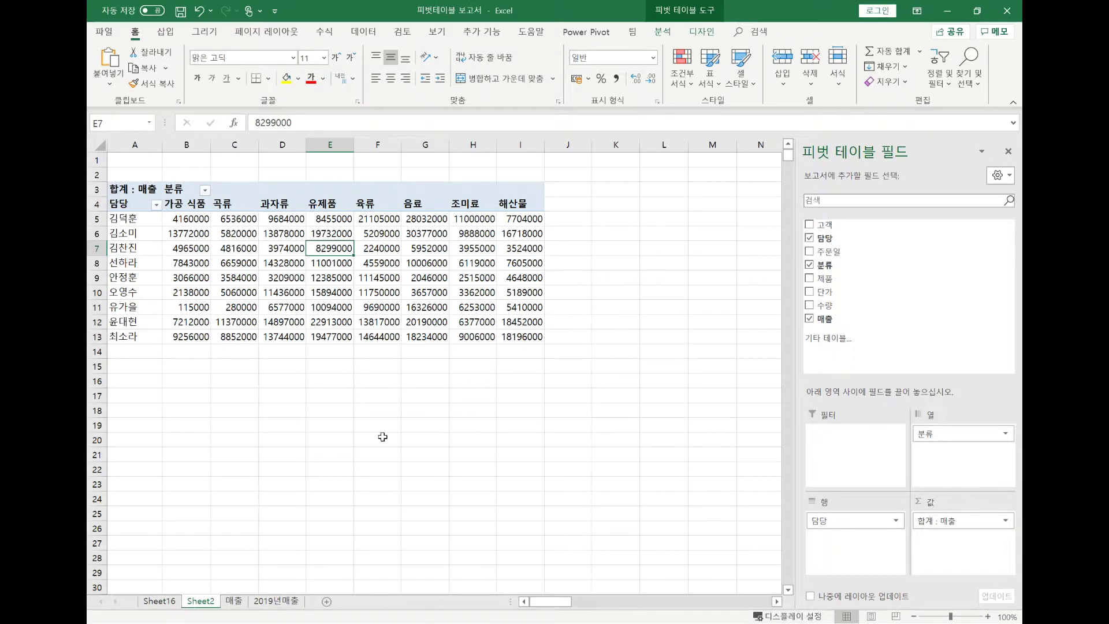
pyautogui.click(534, 250)
pyautogui.click(626, 220)
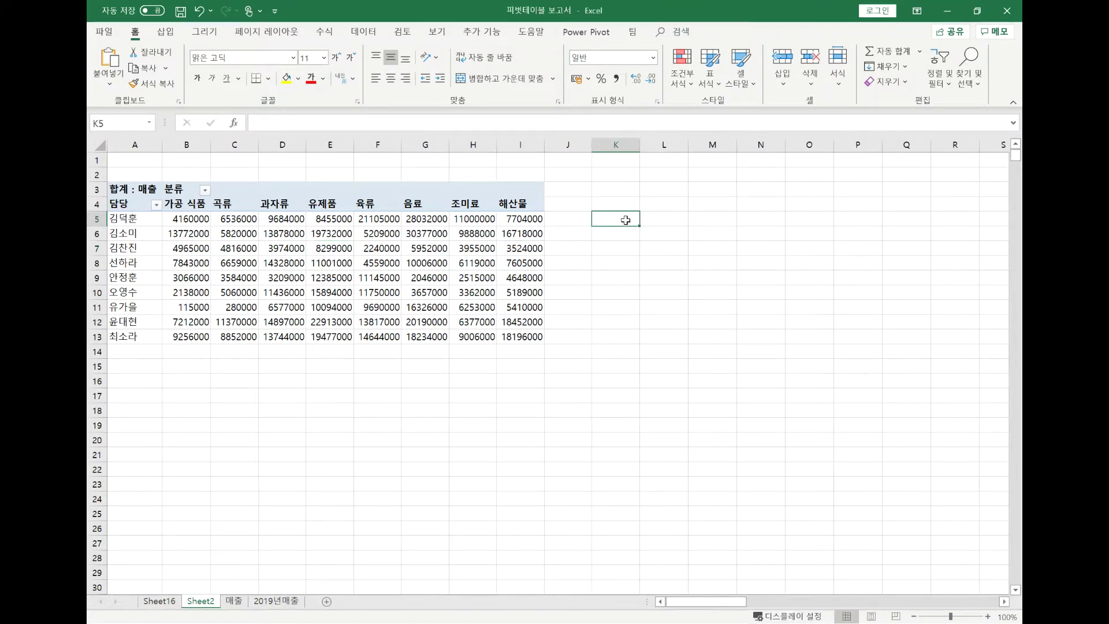
pyautogui.click(571, 219)
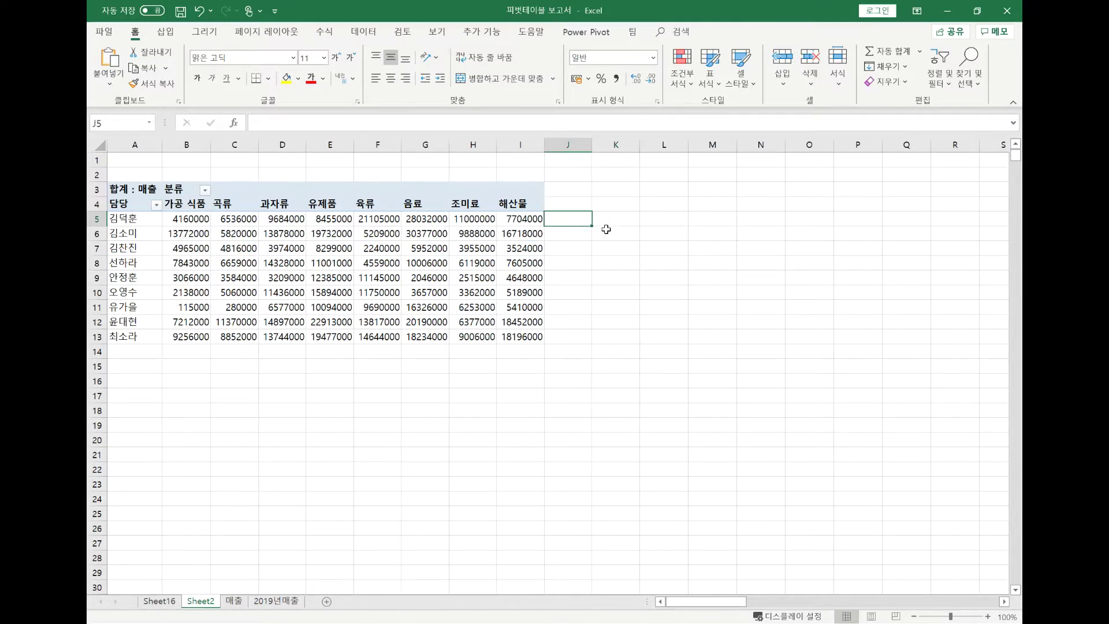
pyautogui.write('=')
pyautogui.click(521, 220)
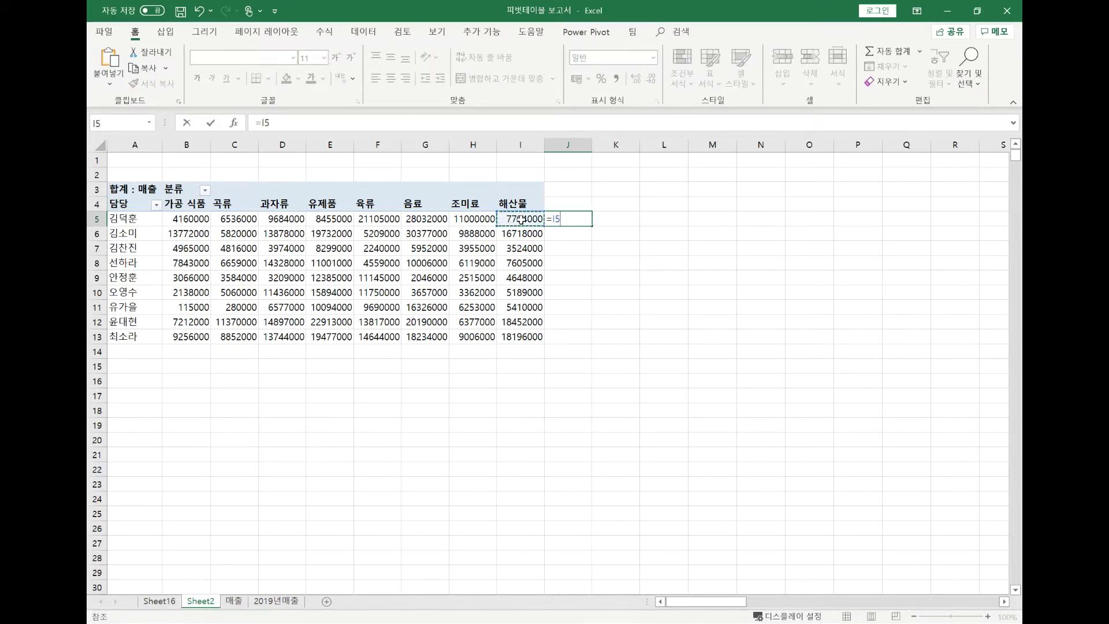
pyautogui.write('*100')
pyautogui.press('Return')
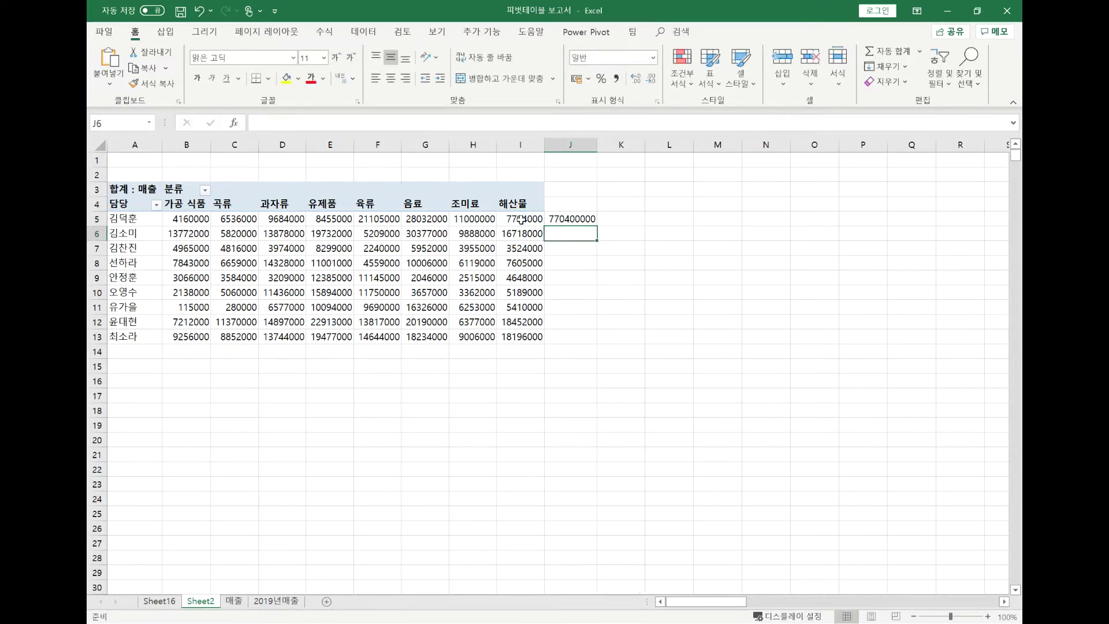
pyautogui.click(584, 219)
# Turn on the GetPivotData 생성 option for the pivot table
pyautogui.click(521, 219)
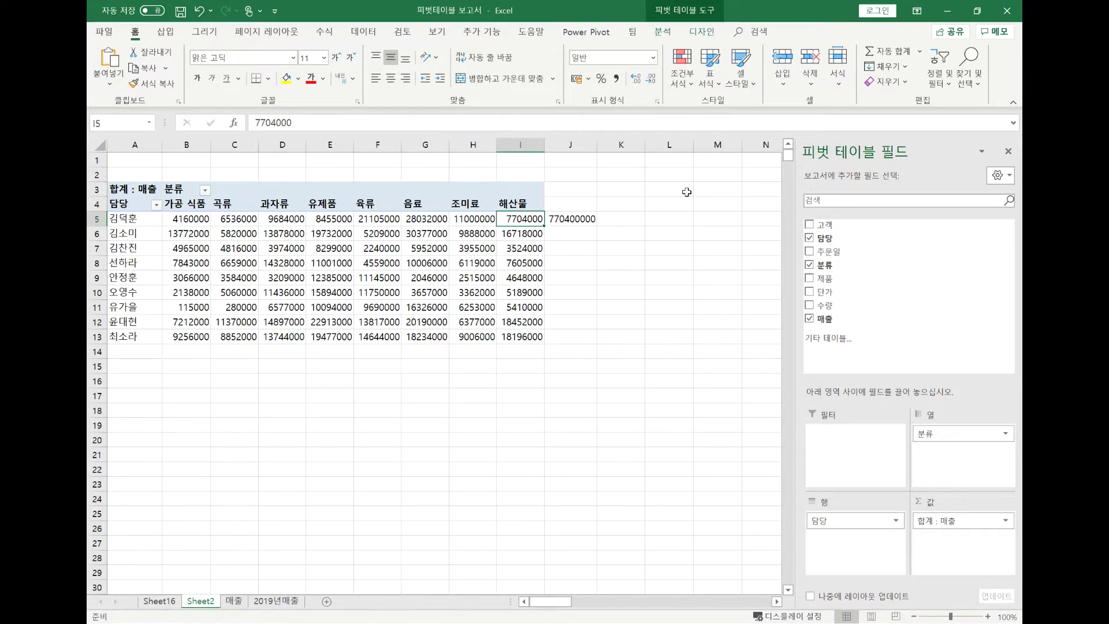
pyautogui.click(664, 34)
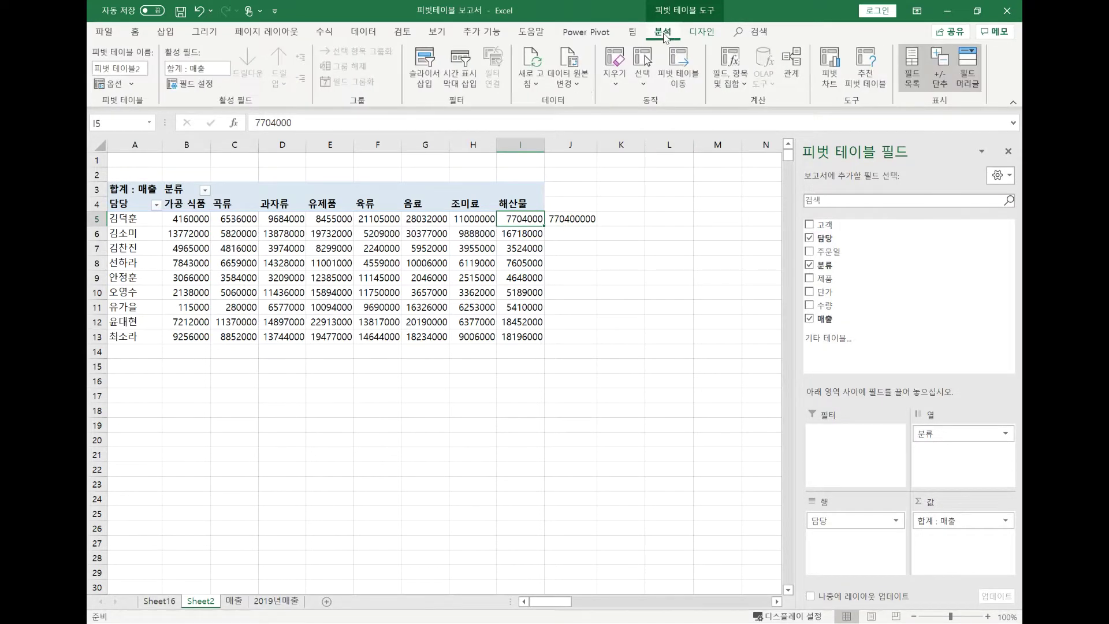
pyautogui.click(137, 85)
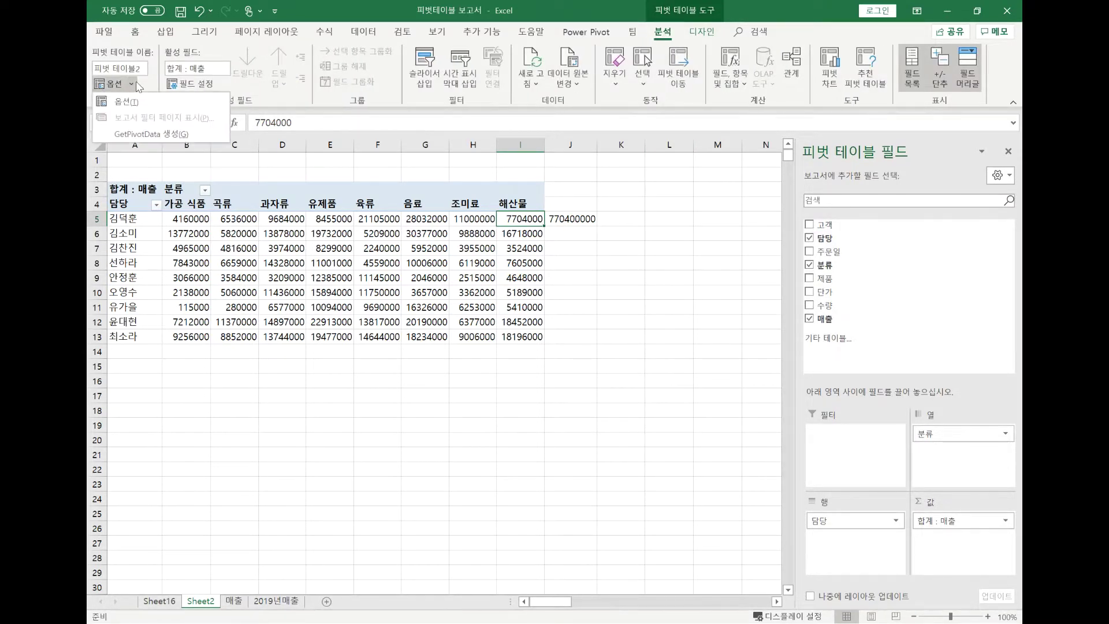
pyautogui.click(144, 134)
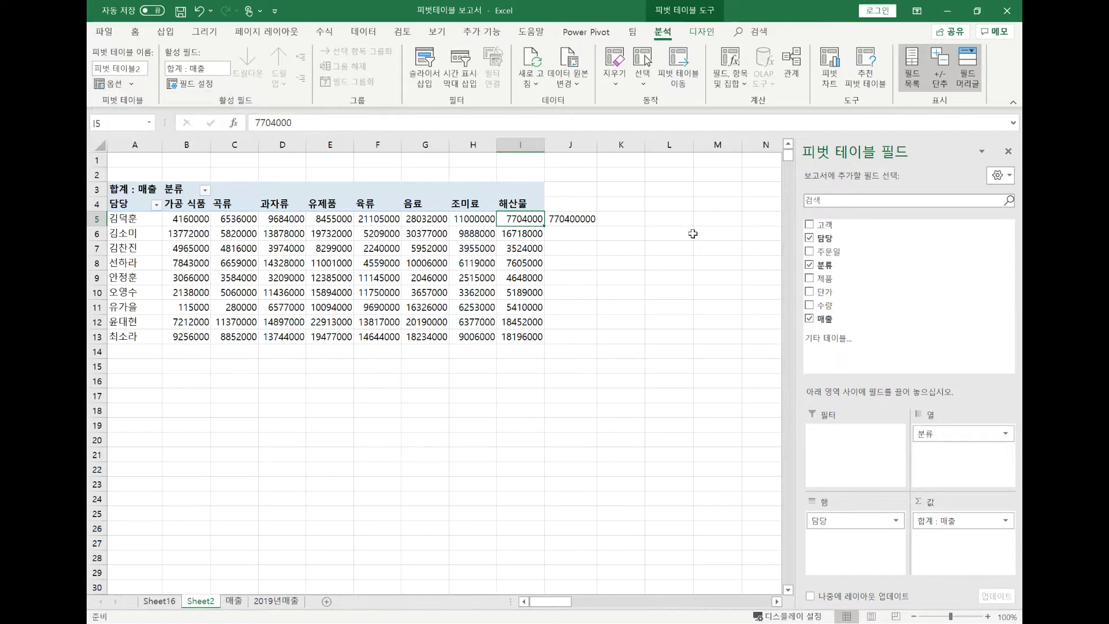
# Replace the formula in J5 with a GETPIVOTDATA reference to the 해산물 sales value in I5
pyautogui.click(600, 247)
pyautogui.click(572, 218)
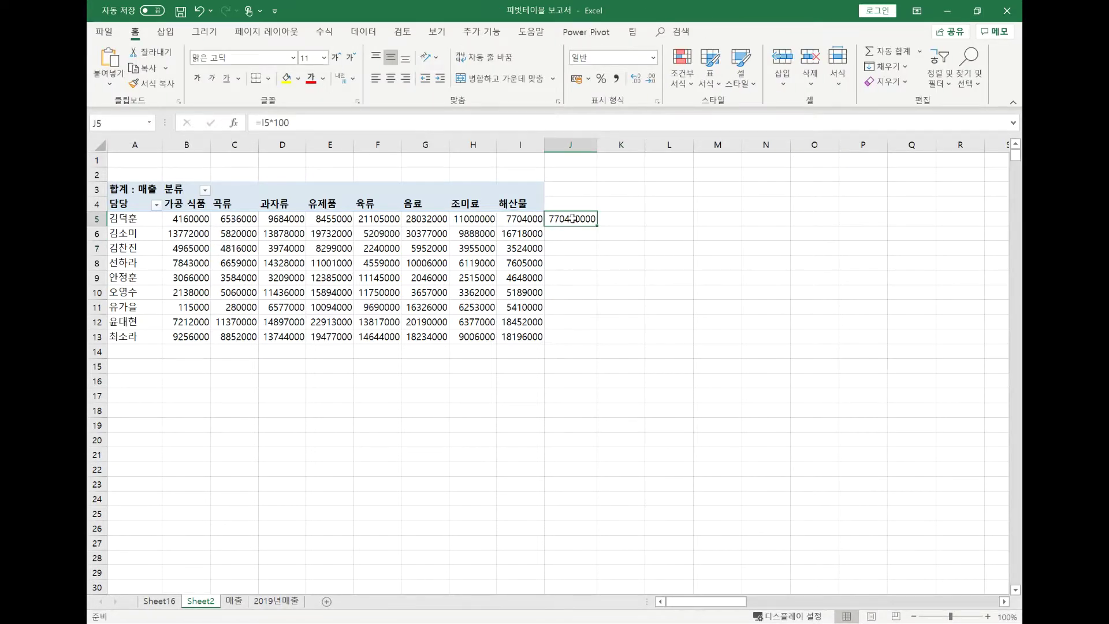
pyautogui.press('Delete')
pyautogui.write('=')
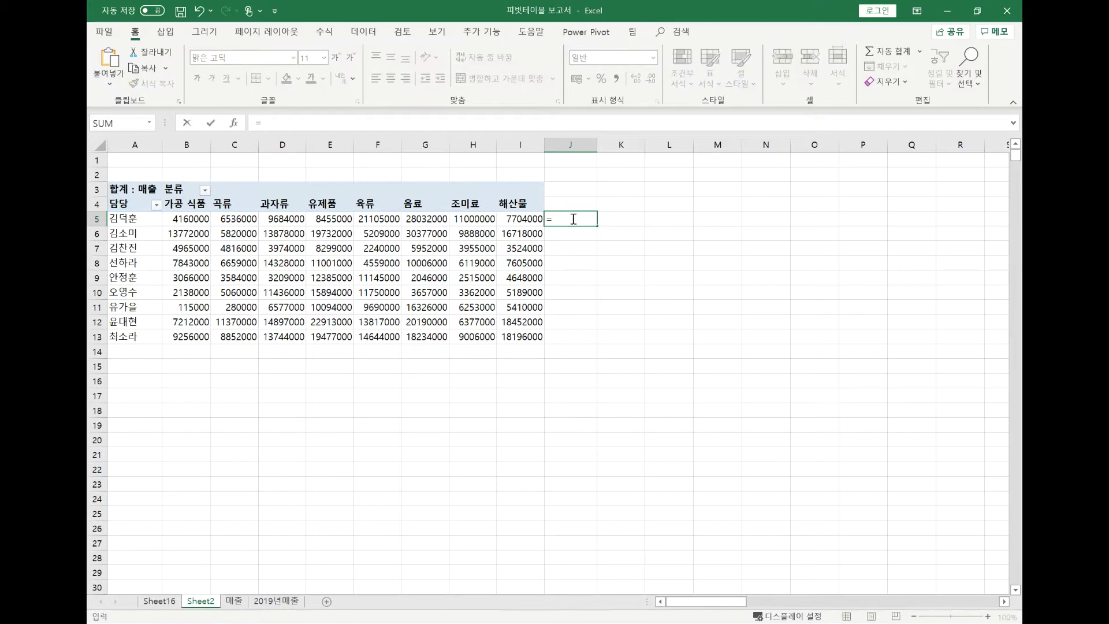
pyautogui.click(516, 218)
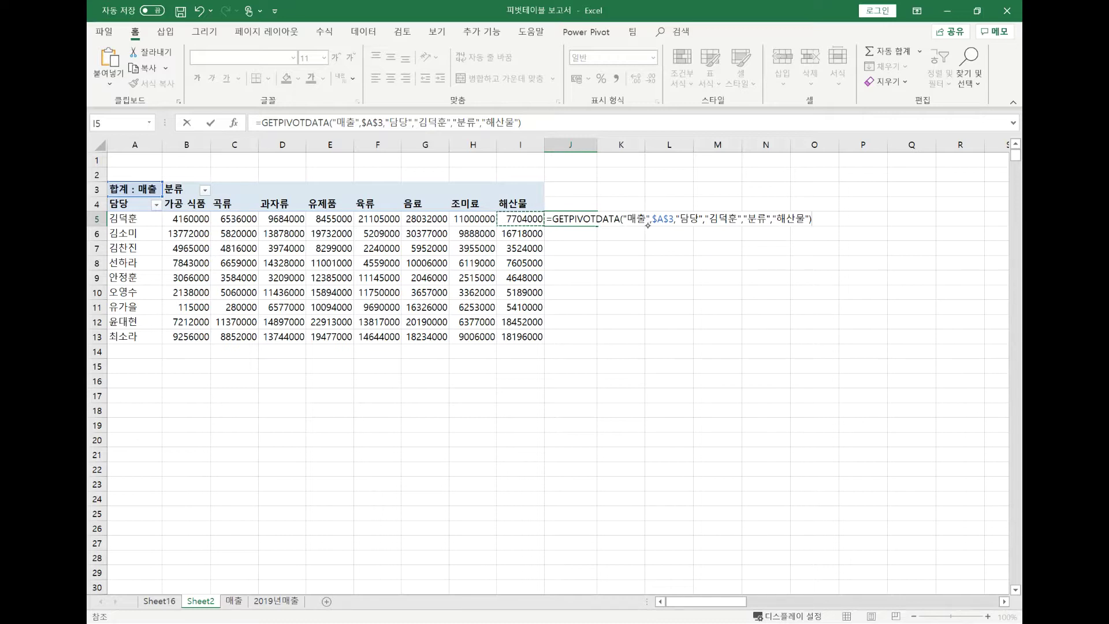
pyautogui.moveTo(637, 230)
pyautogui.mouseDown()
pyautogui.moveTo(623, 232)
pyautogui.moveTo(640, 210)
pyautogui.mouseUp()
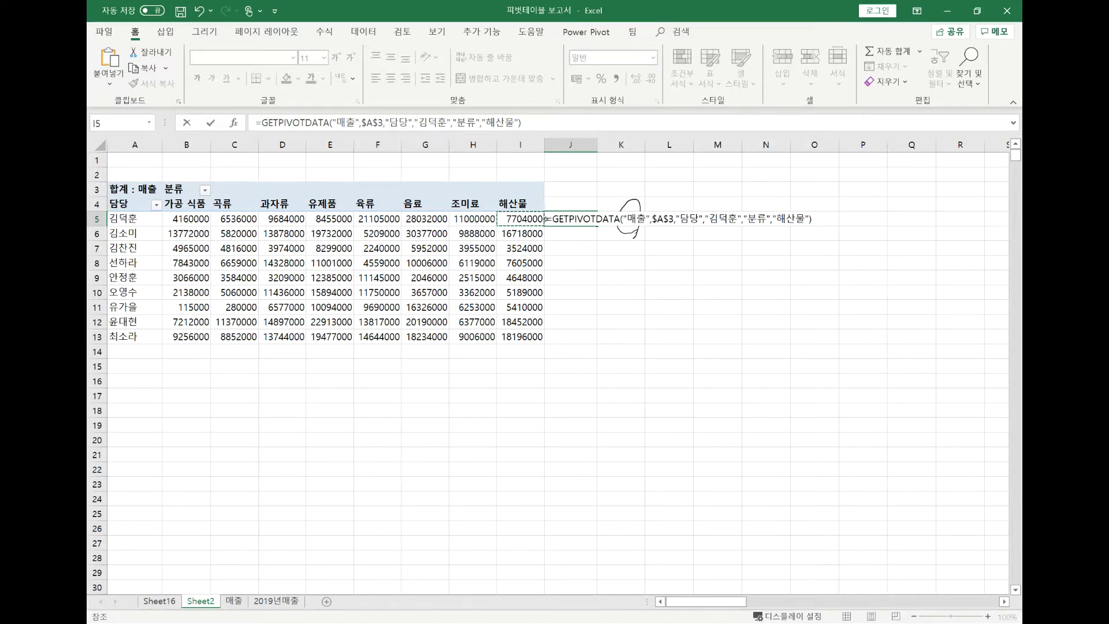
pyautogui.press('Return')
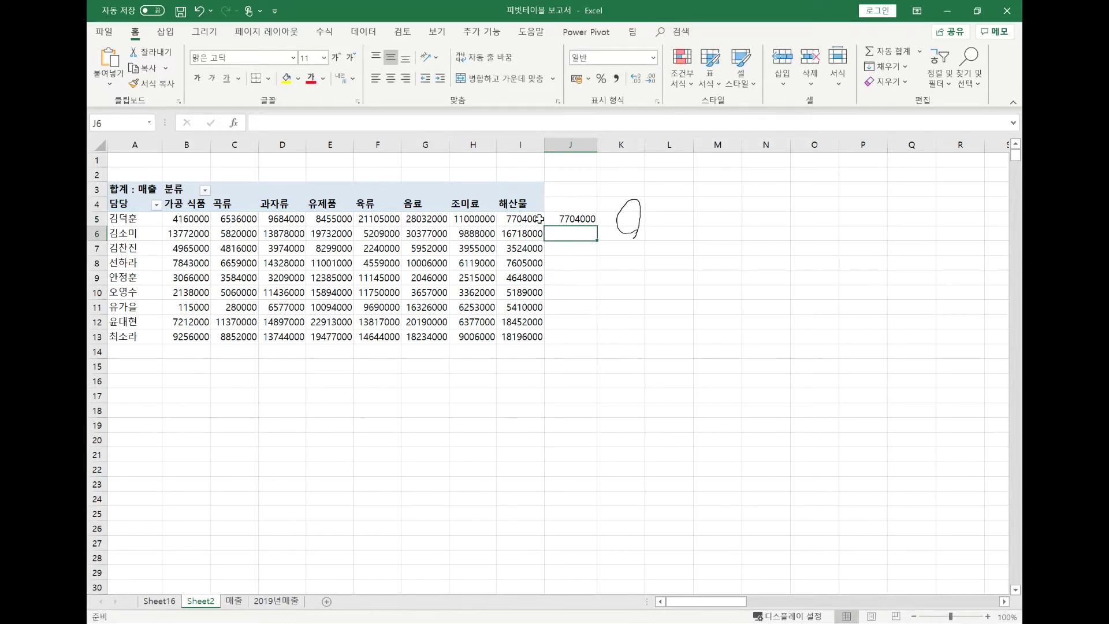
# Fill the GETPIVOTDATA formula from J5 down to J13 and compare the formulas in J5, J6 and J7
pyautogui.click(588, 217)
pyautogui.moveTo(598, 228); pyautogui.dragTo(599, 339)
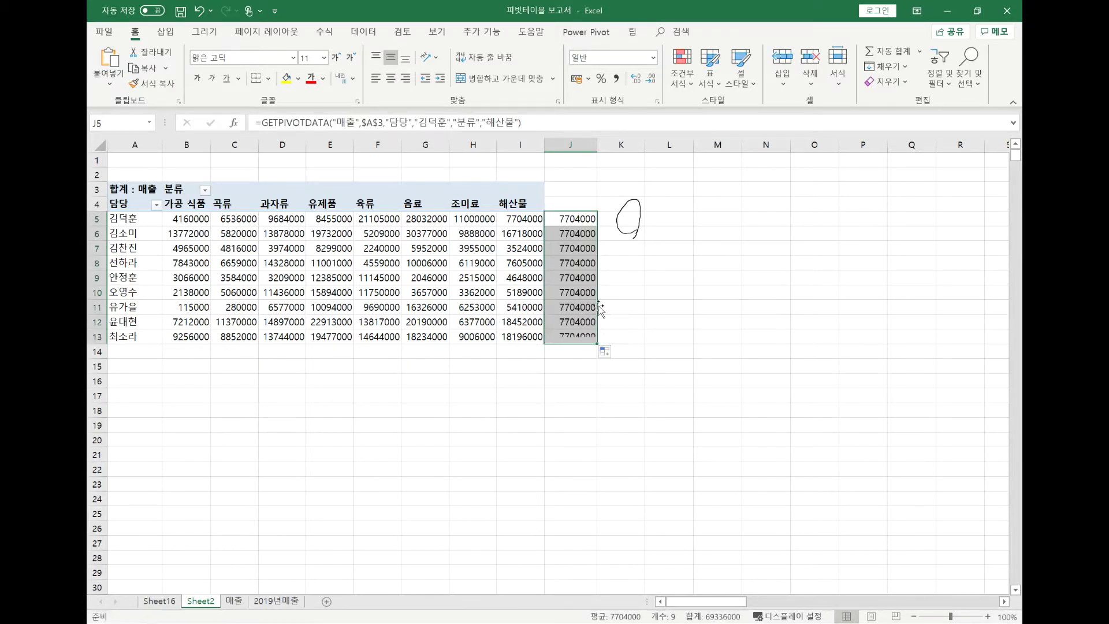
pyautogui.click(589, 220)
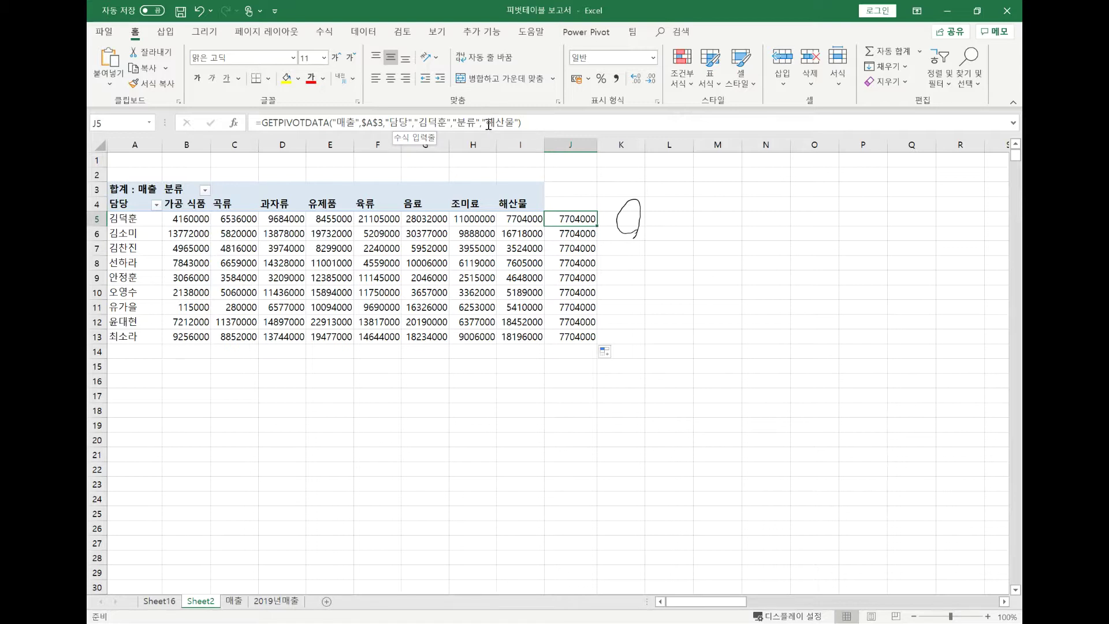
pyautogui.click(582, 237)
pyautogui.click(578, 250)
pyautogui.click(571, 219)
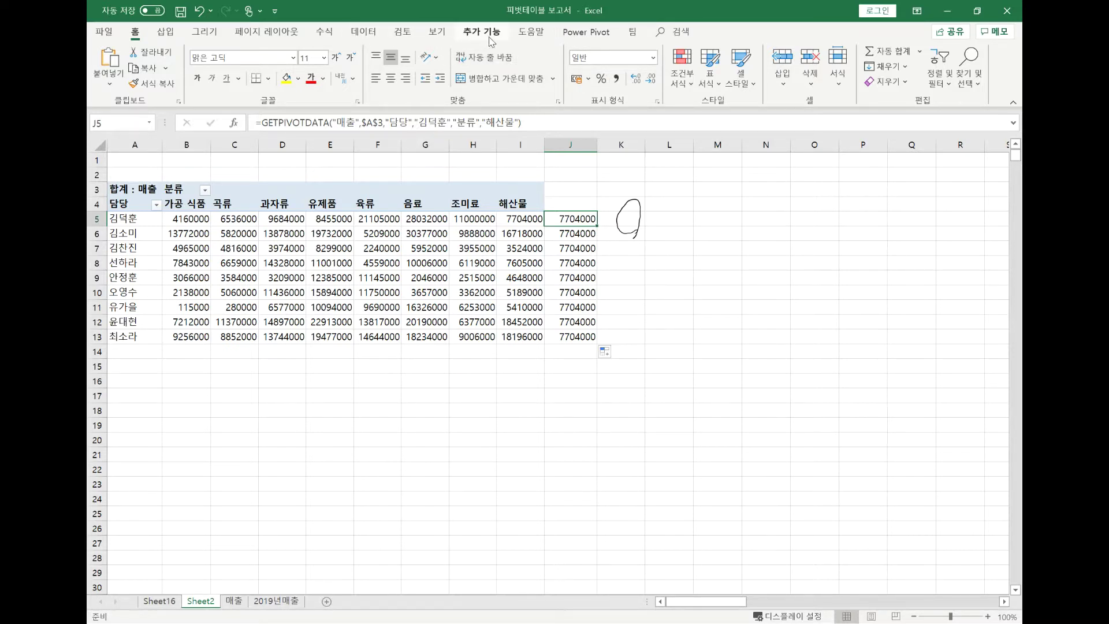
# Hide the ink annotation drawn beside the pivot table on Sheet2
pyautogui.click(440, 33)
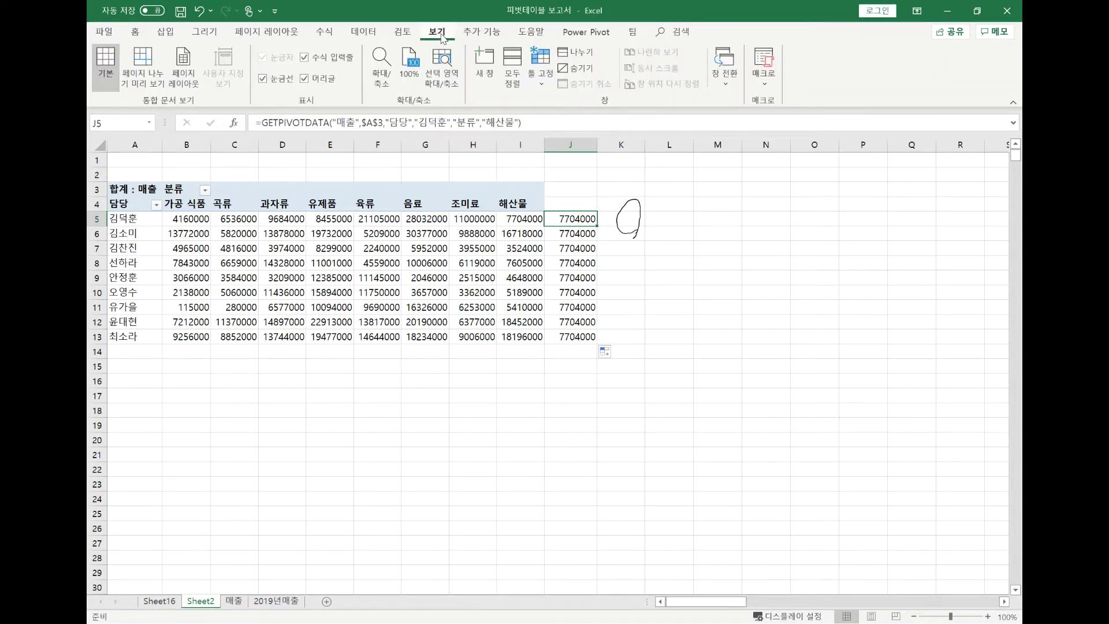
pyautogui.click(402, 32)
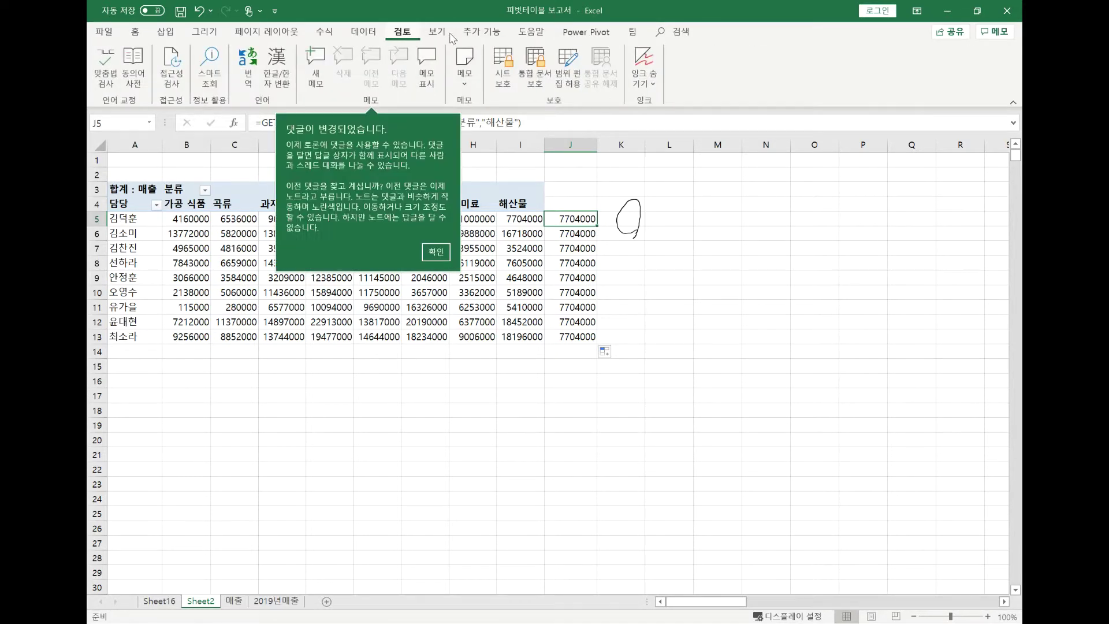
pyautogui.click(722, 215)
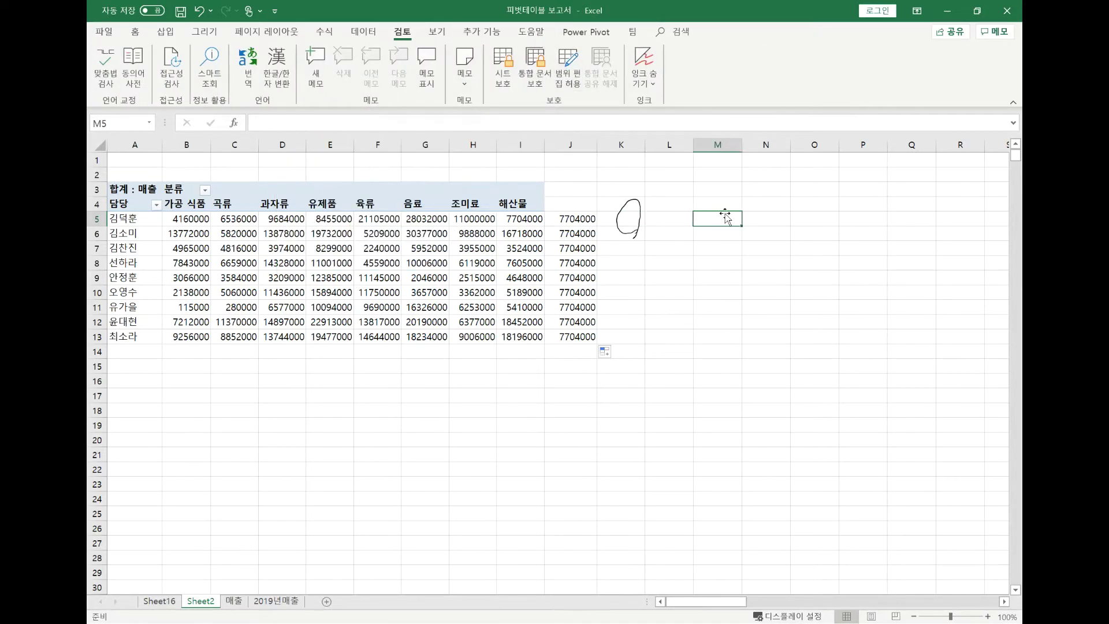
pyautogui.click(652, 87)
pyautogui.click(673, 96)
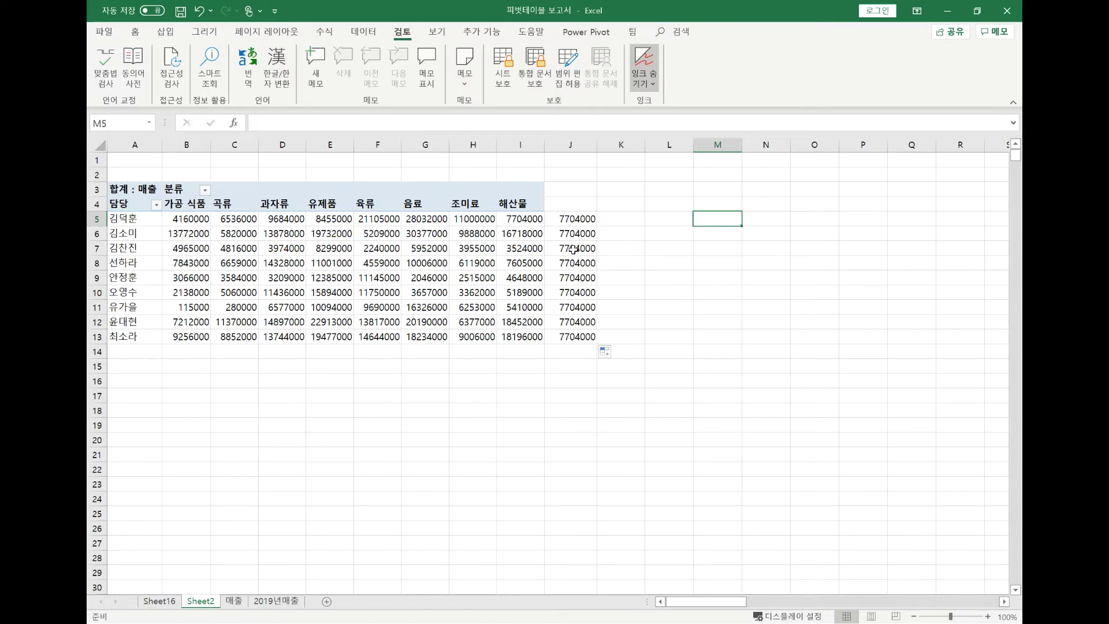
# Clear the GETPIVOTDATA formulas from cells J5 to J13 beside the pivot table
pyautogui.click(575, 223)
pyautogui.moveTo(575, 229); pyautogui.dragTo(575, 323)
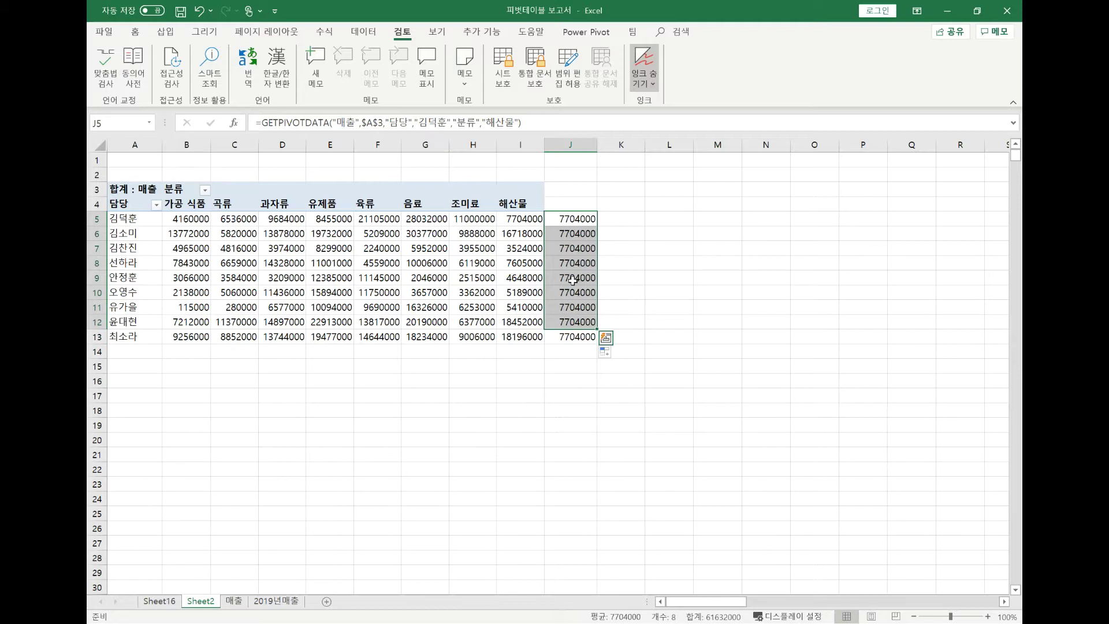
pyautogui.press('BackSpace')
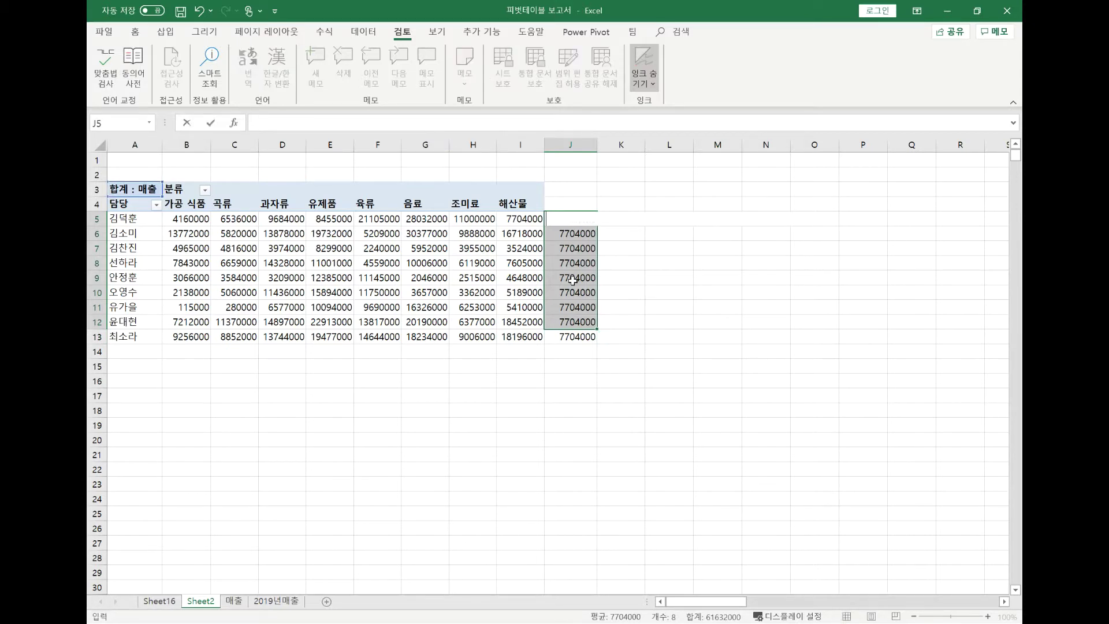
pyautogui.moveTo(595, 338); pyautogui.dragTo(587, 204)
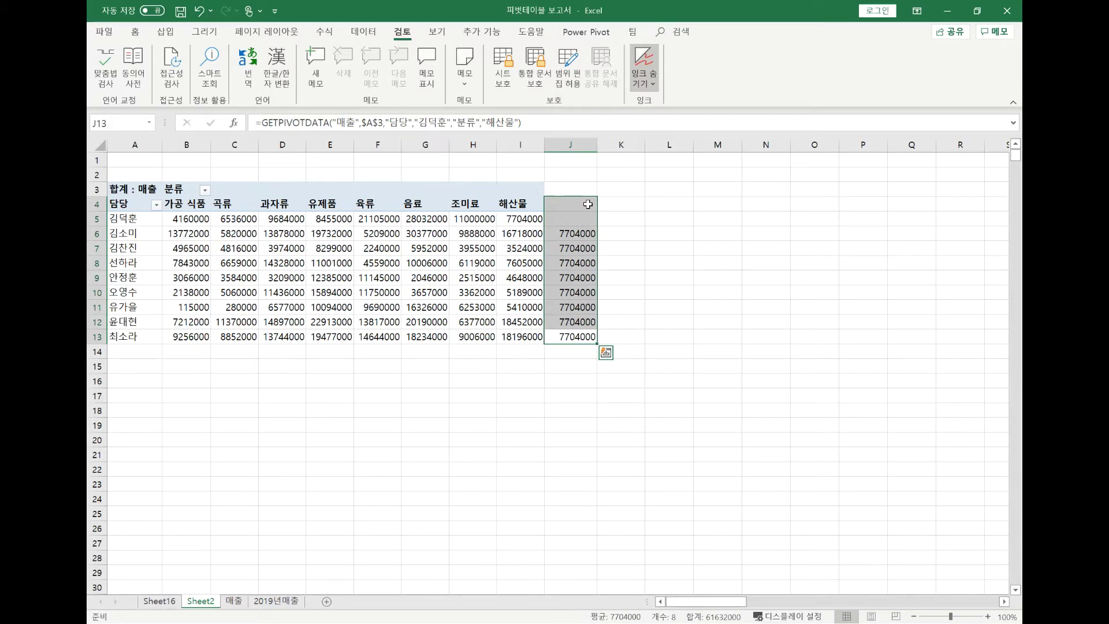
pyautogui.press('Delete')
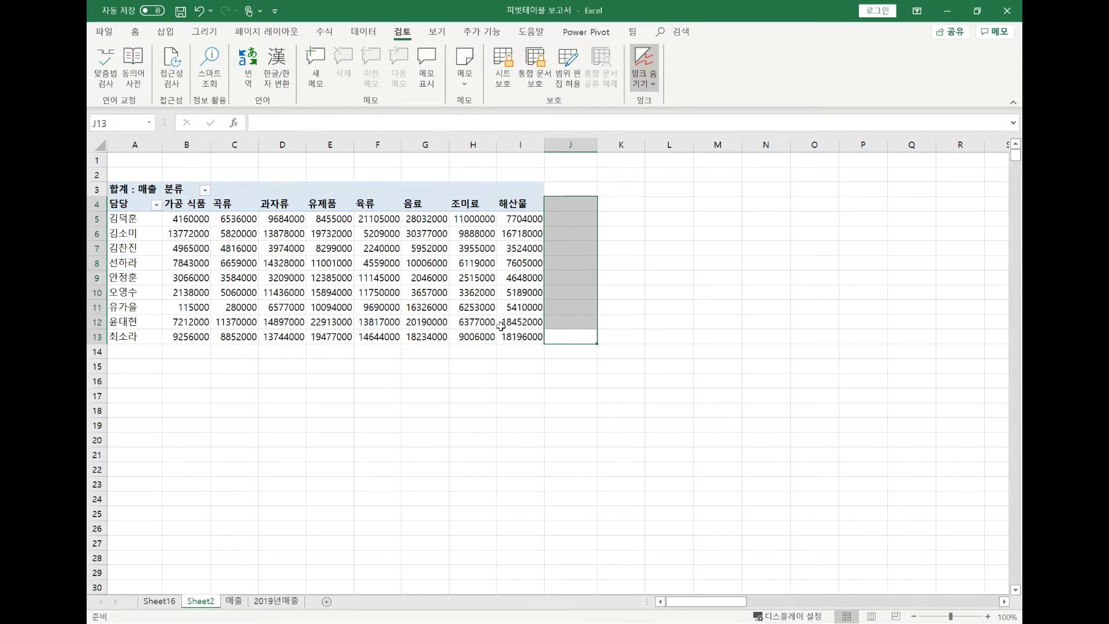
# Turn off the GetPivotData 생성 option for the pivot table, leaving its other options as they are
pyautogui.click(452, 311)
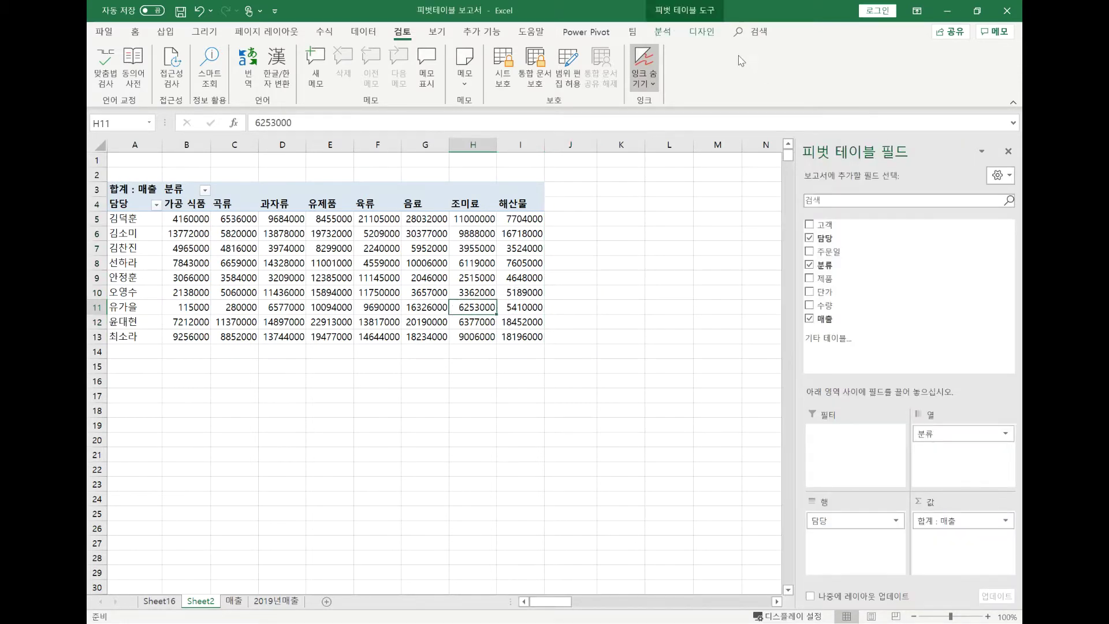
pyautogui.click(663, 31)
pyautogui.click(133, 84)
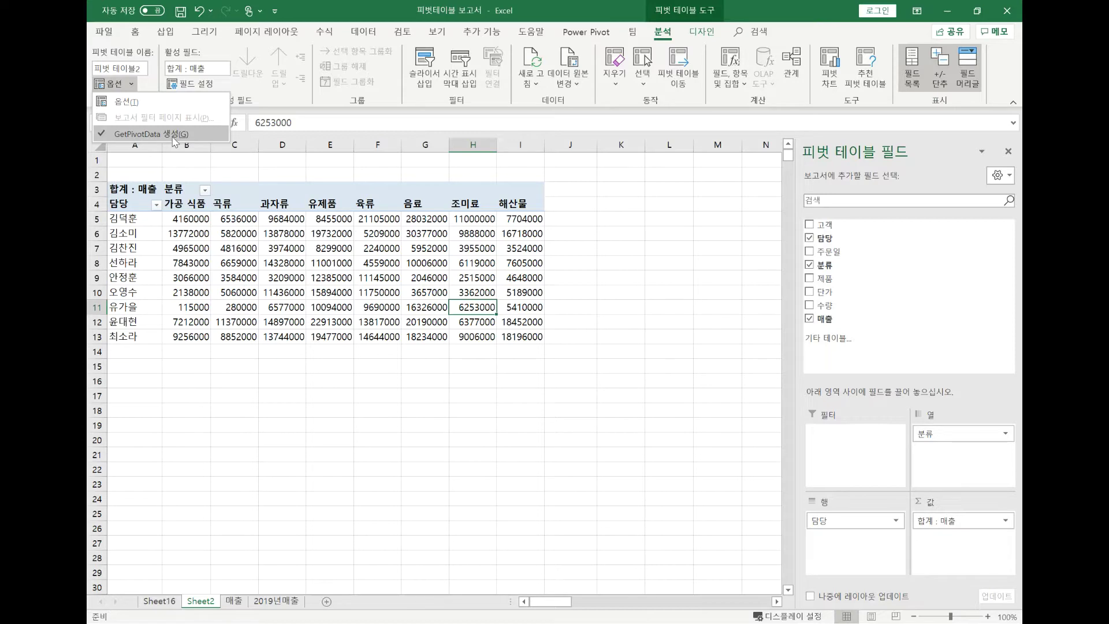
pyautogui.click(100, 134)
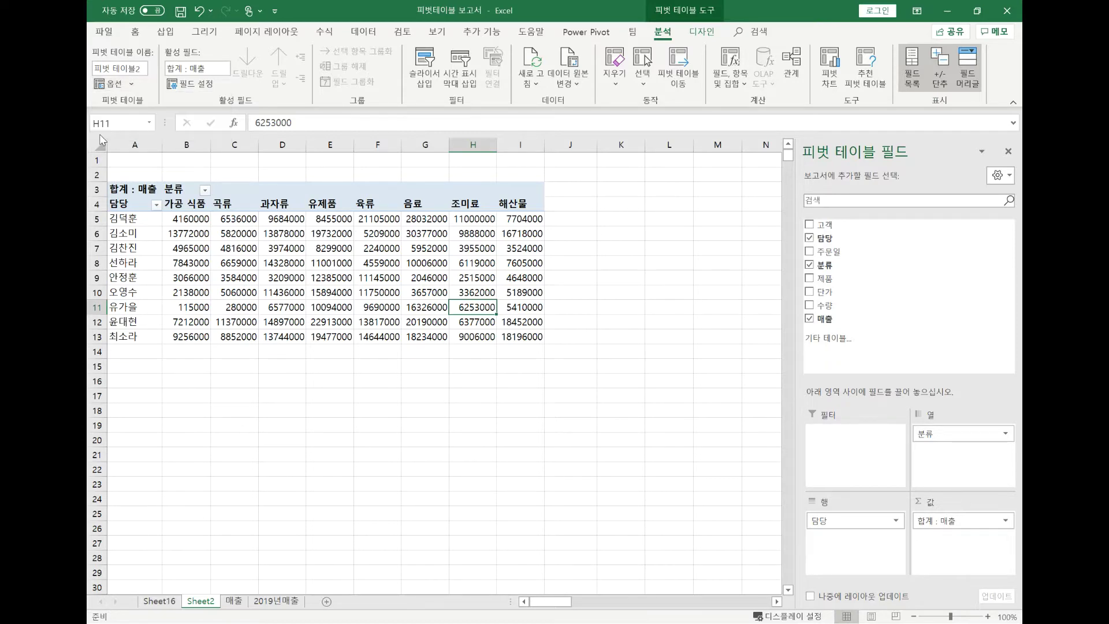
pyautogui.click(132, 86)
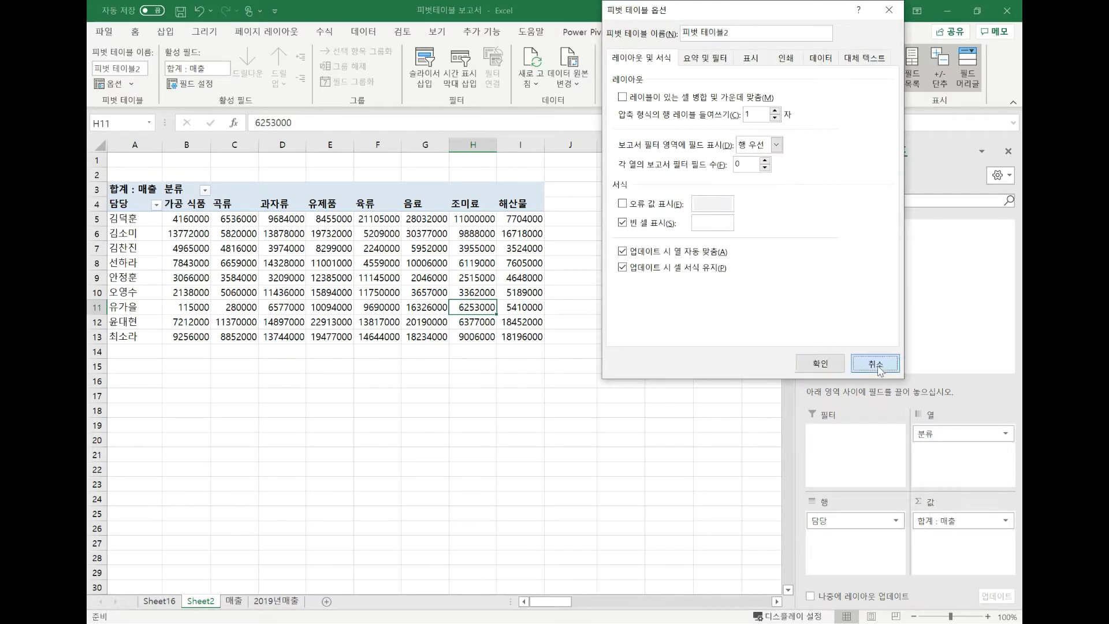
pyautogui.click(876, 366)
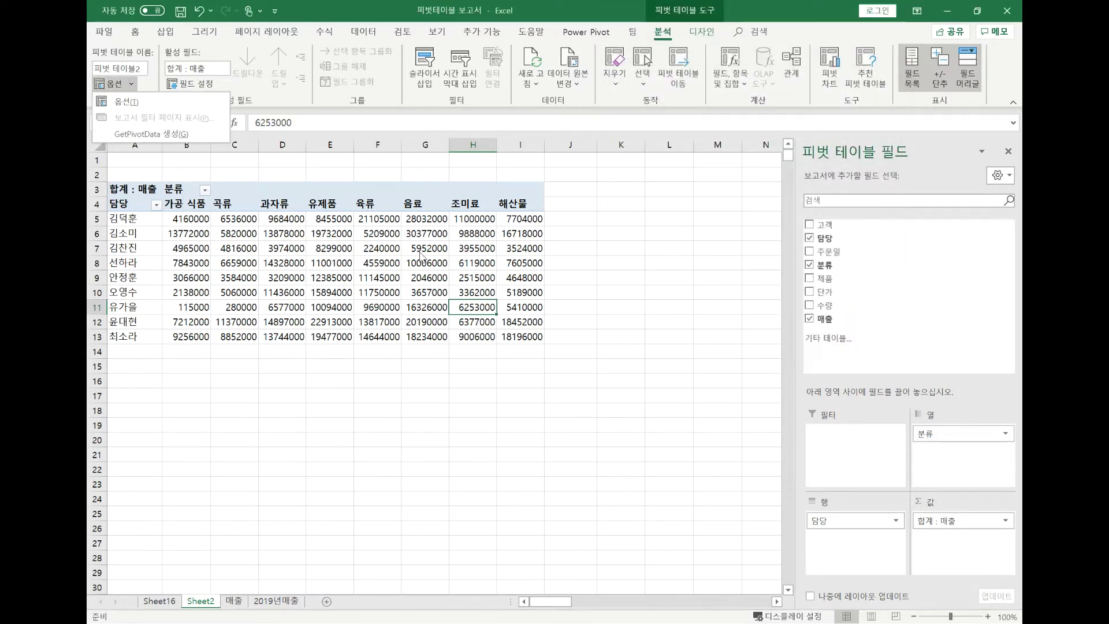
# Try the plain reference =I5 in cell J5 to test the formula reference style, without keeping it
pyautogui.click(559, 223)
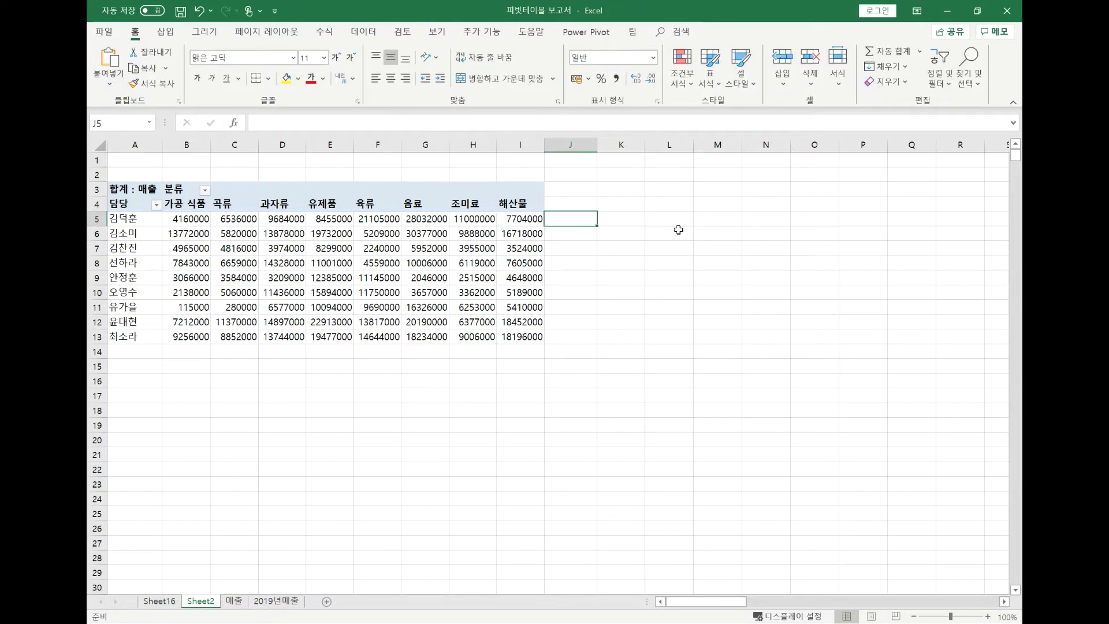
pyautogui.write('=')
pyautogui.click(526, 218)
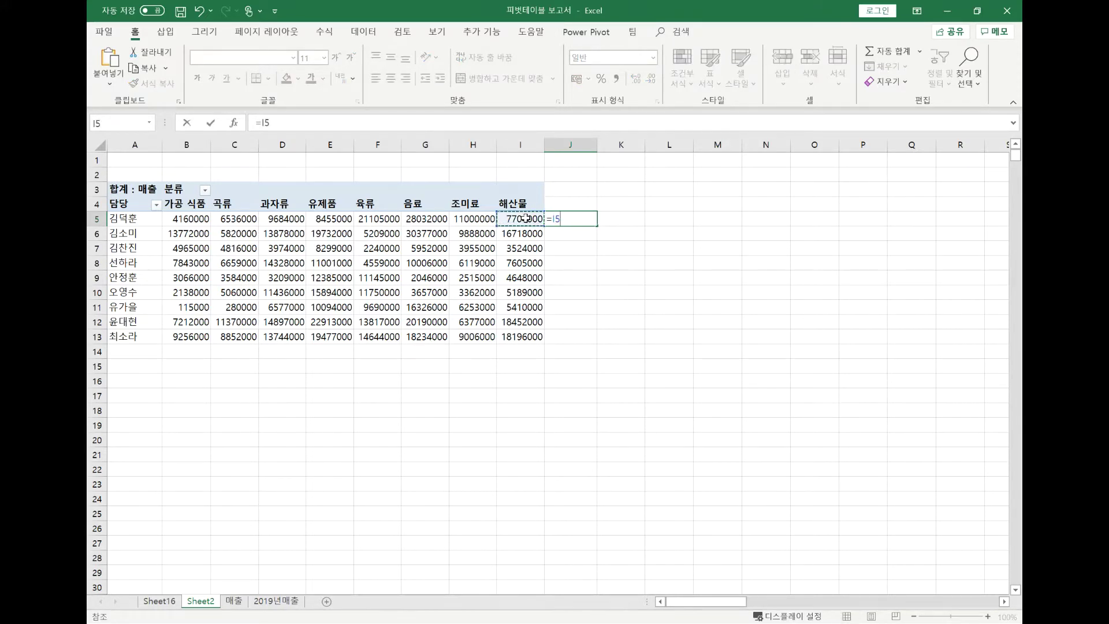
pyautogui.press('Escape')
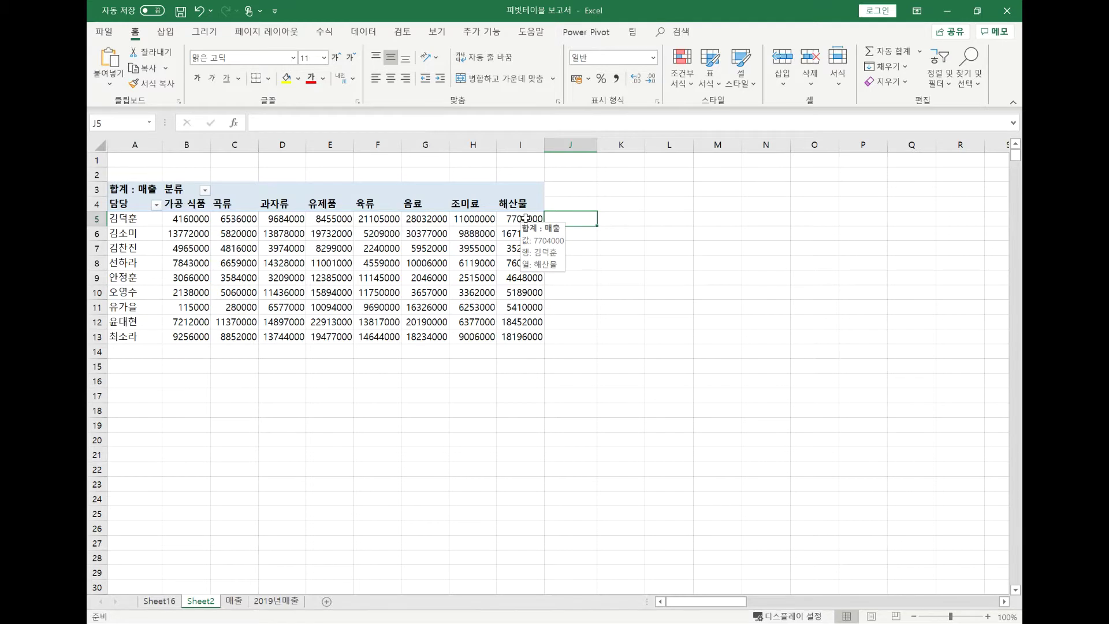